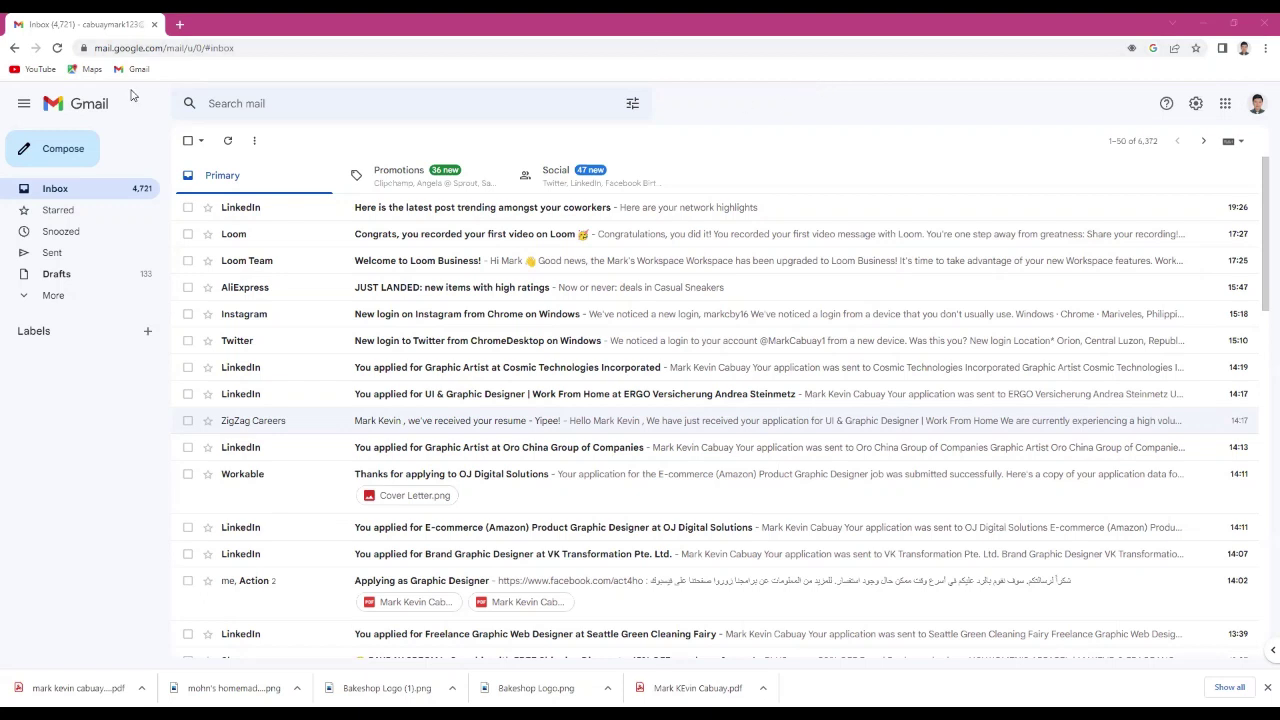
- Open canva.com in a new Chrome tab
left_click(179, 24)
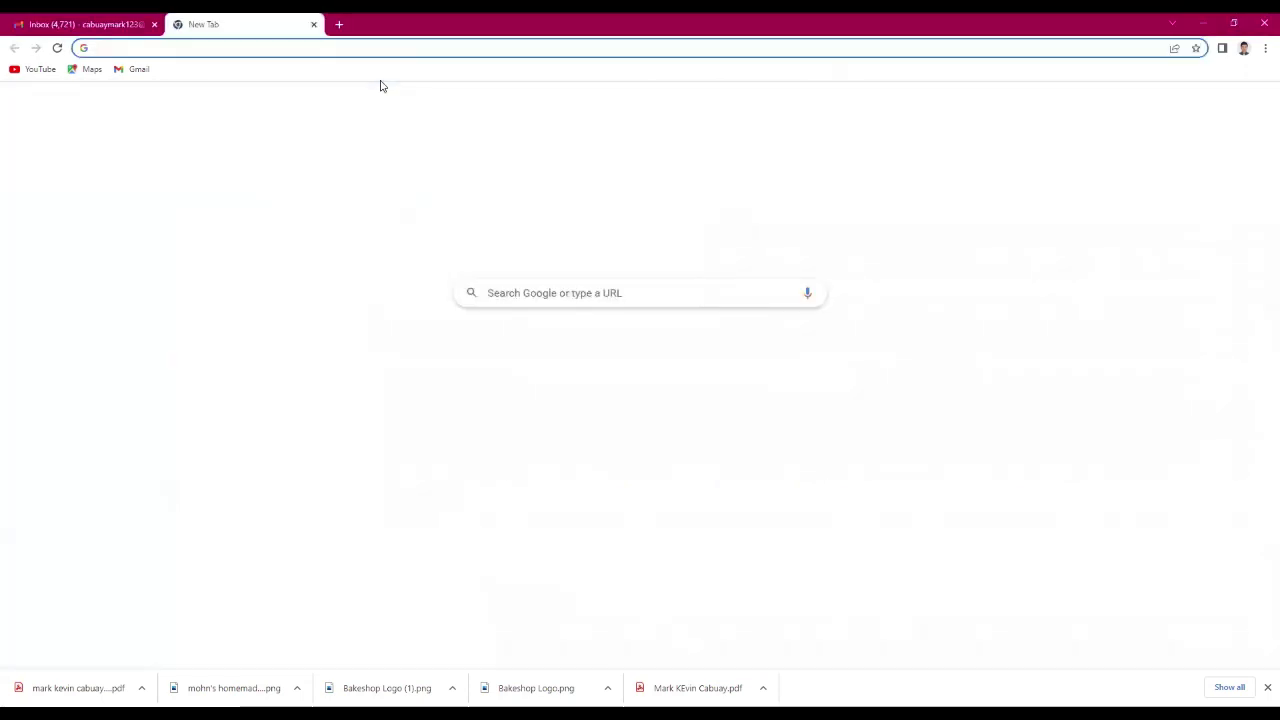
type("canva.com")
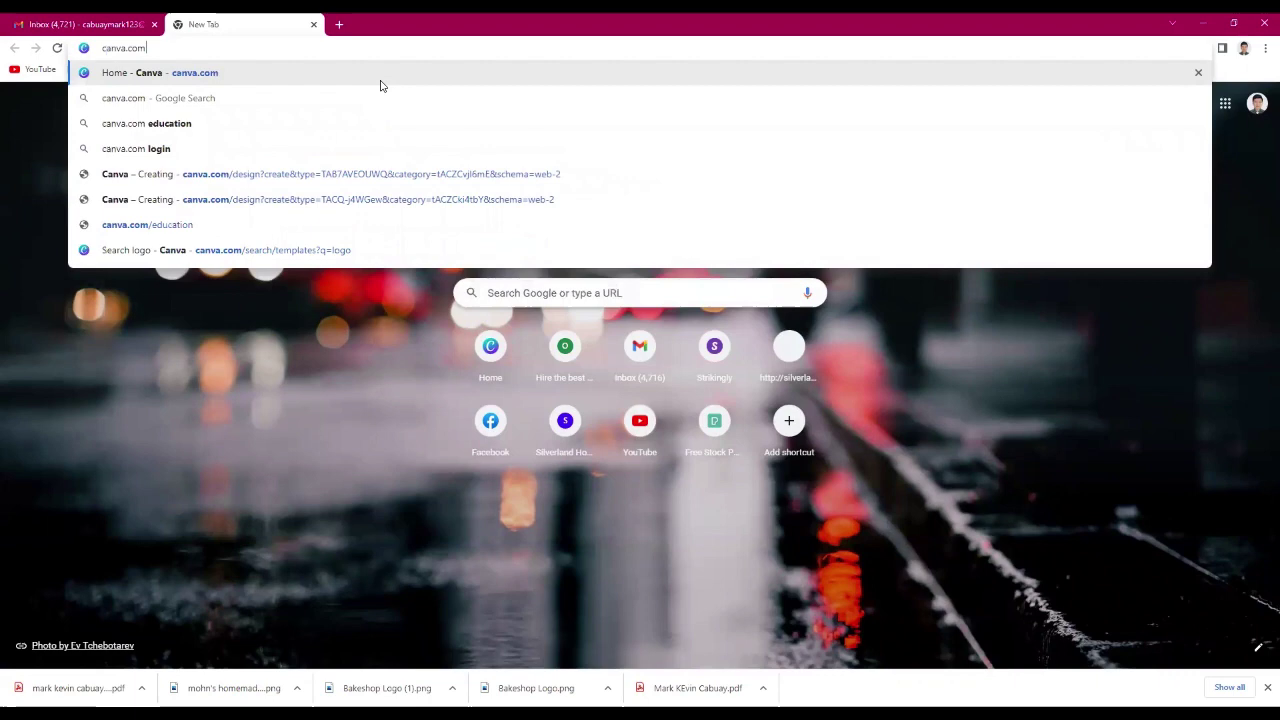
key("Return")
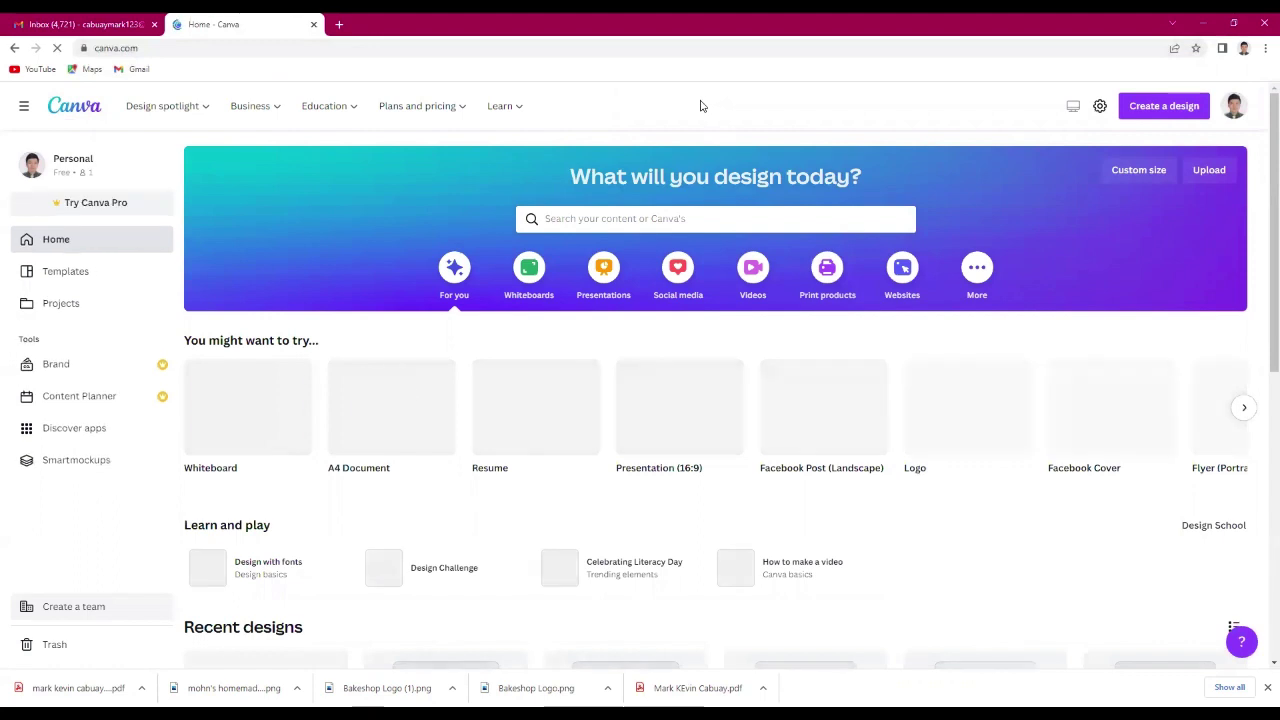
- Start a new Resume design from Create a design
left_click(1166, 110)
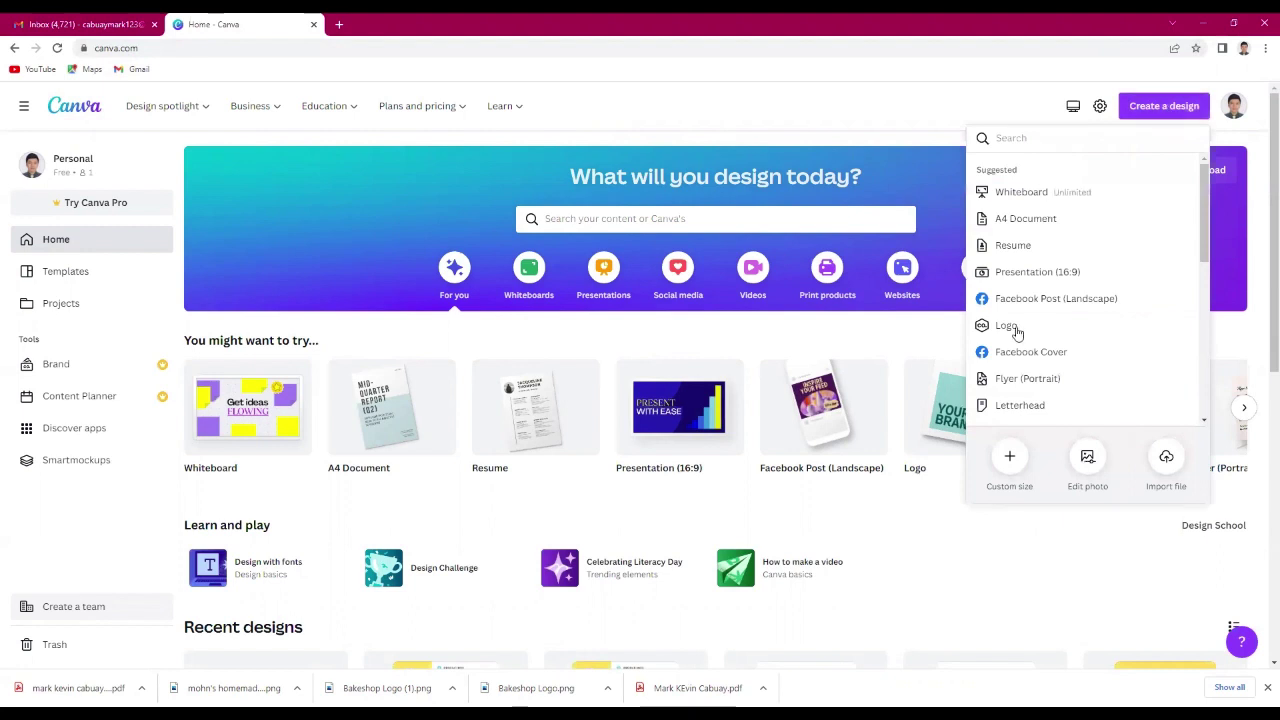
left_click(1012, 247)
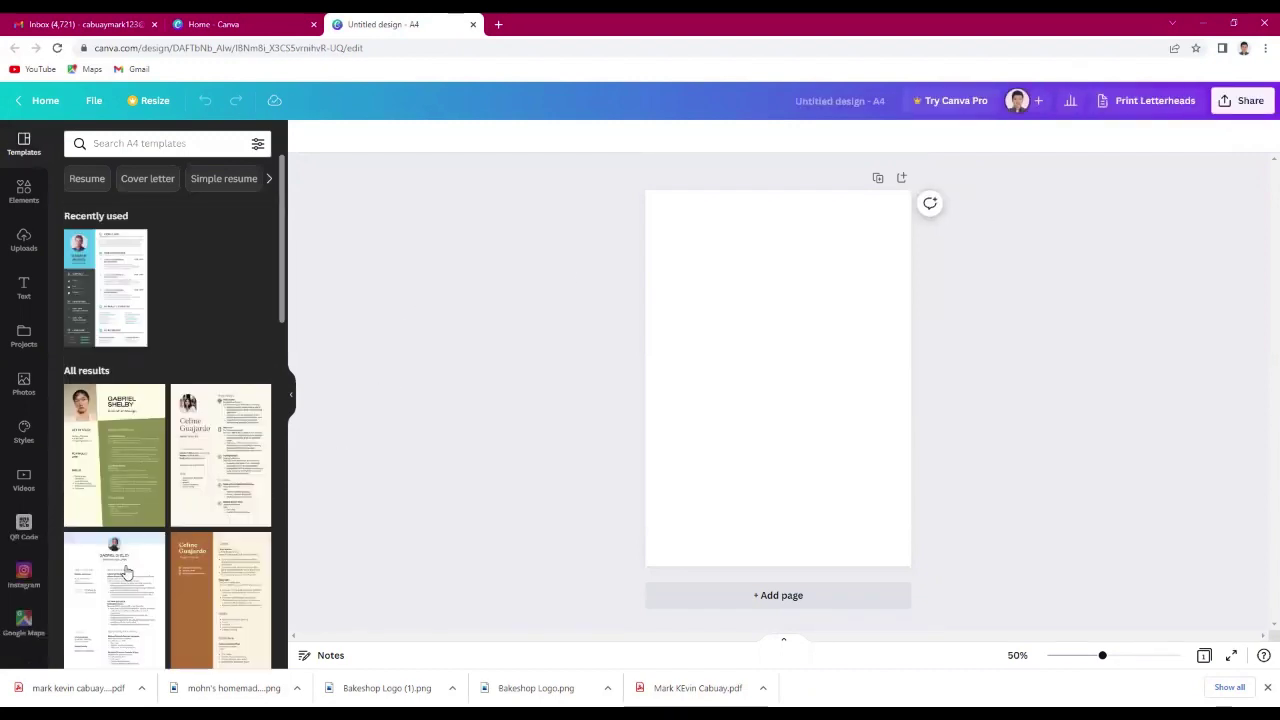
- Apply the blue graphic-designer resume template with the round portrait photo
scroll(188, 407, "down", 2)
scroll(188, 407, "down", 4)
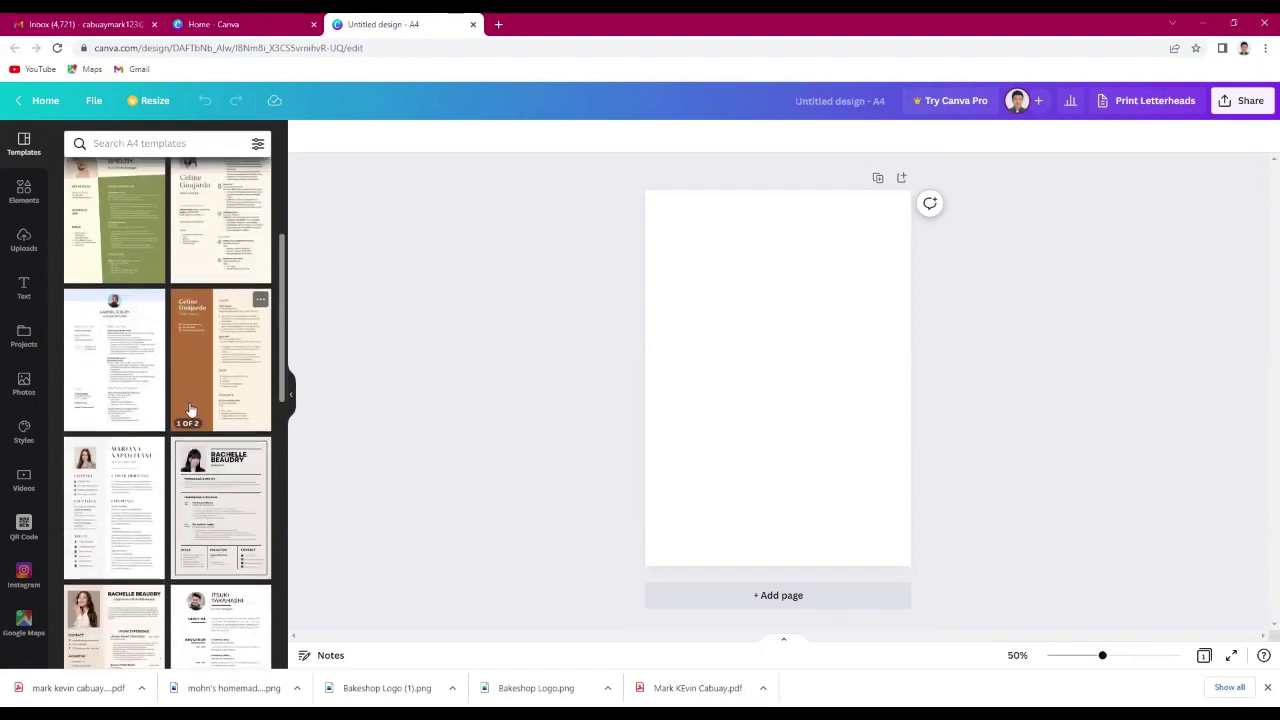
scroll(192, 410, "down", 10)
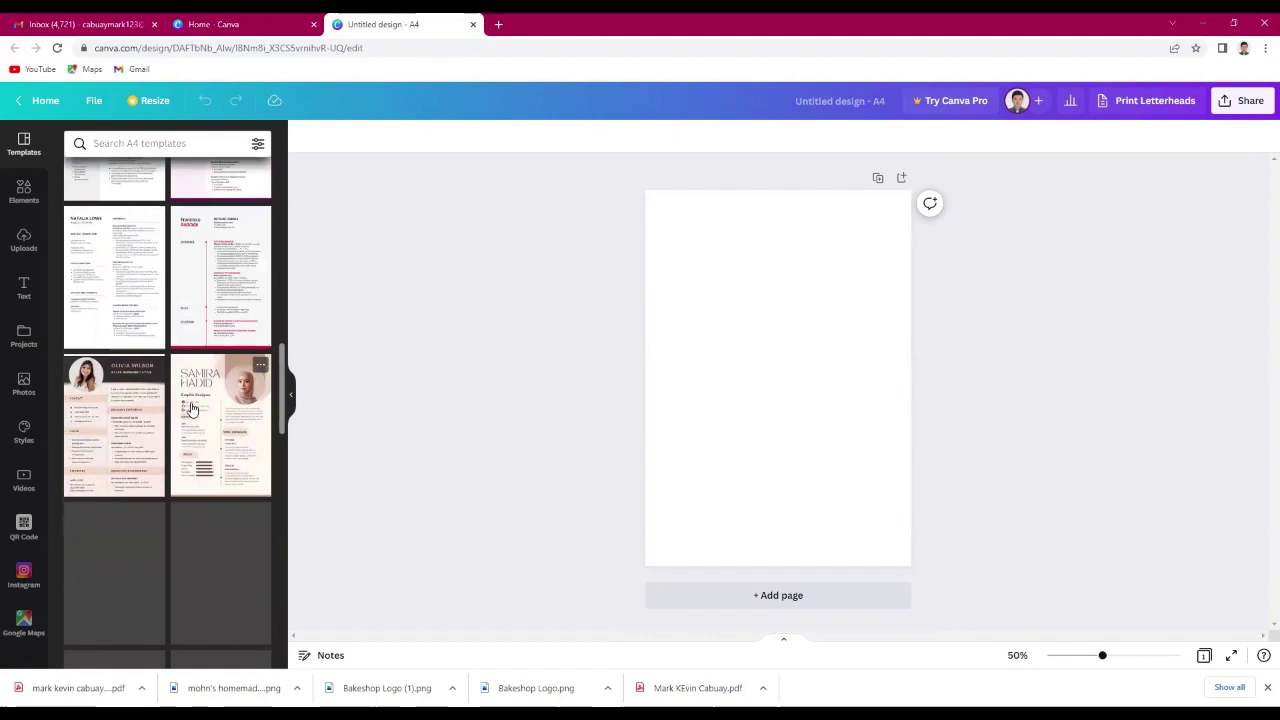
scroll(190, 409, "down", 8)
scroll(190, 407, "up", 3)
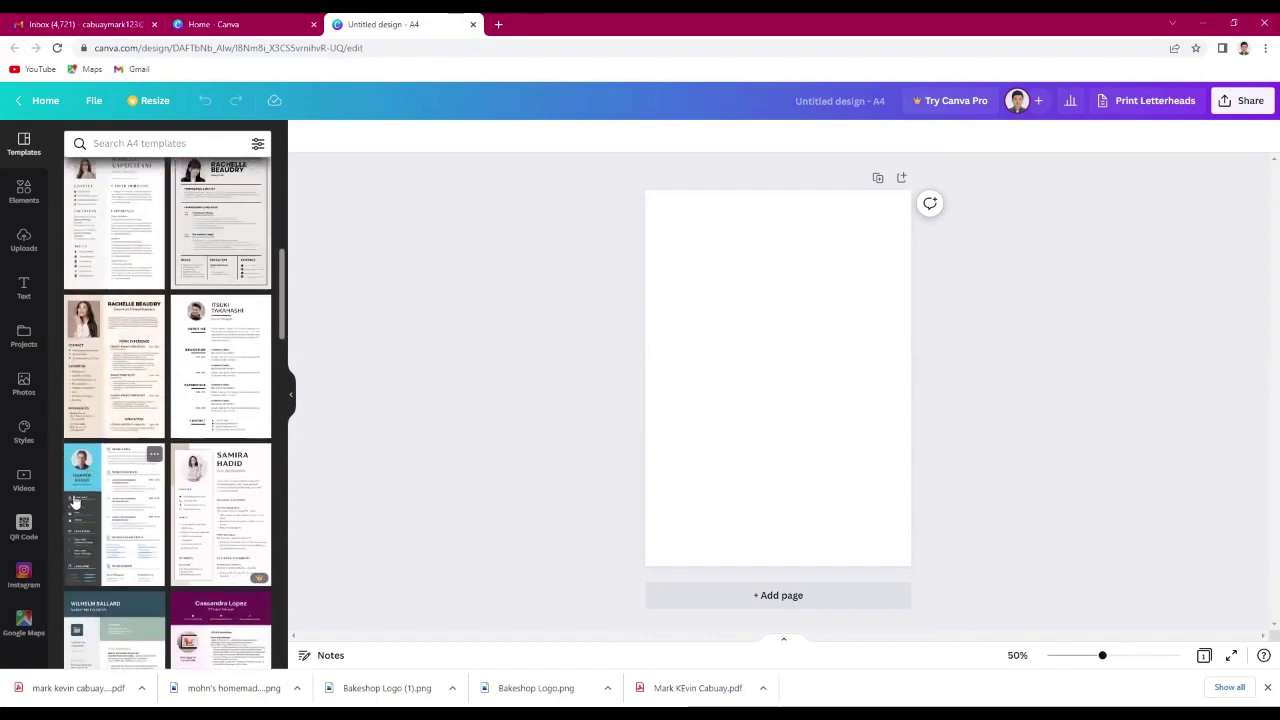
left_click(102, 510)
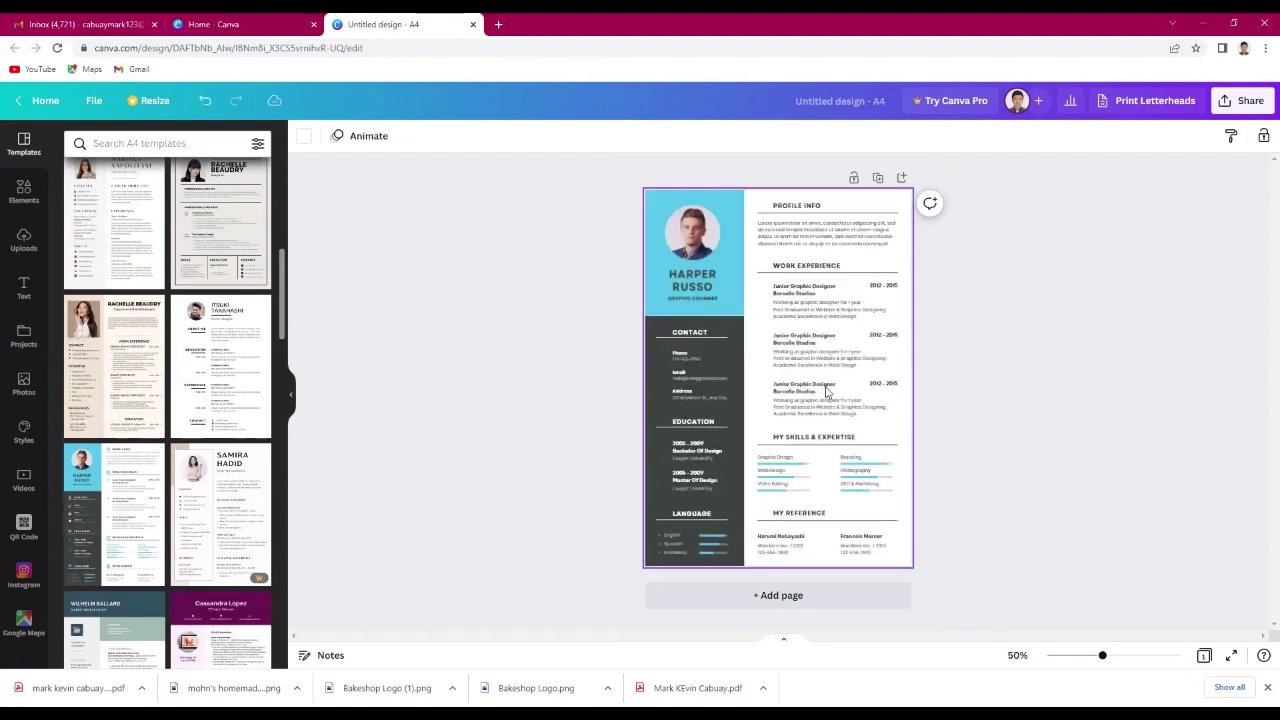
- Replace the placeholder name heading with the owner's full name, undoing the first mistyped edit
left_click(680, 290)
left_click(676, 285)
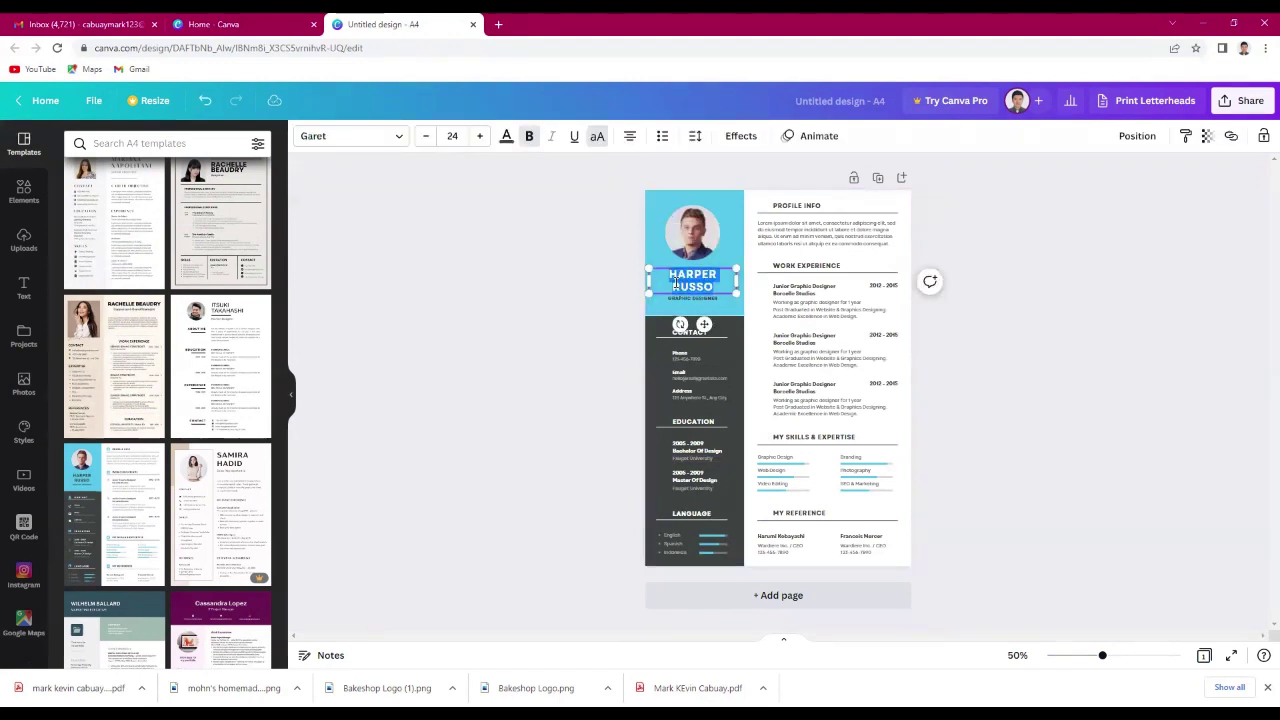
left_click(676, 283)
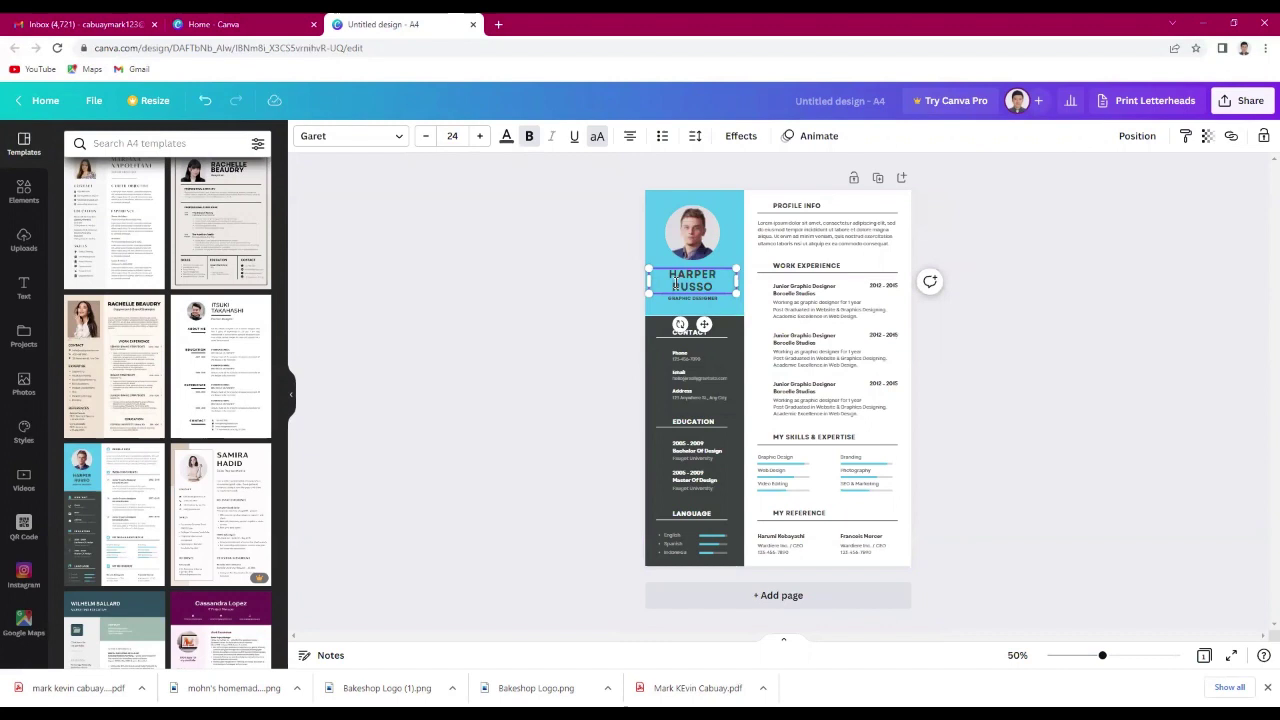
type("MARK KEVIN CA")
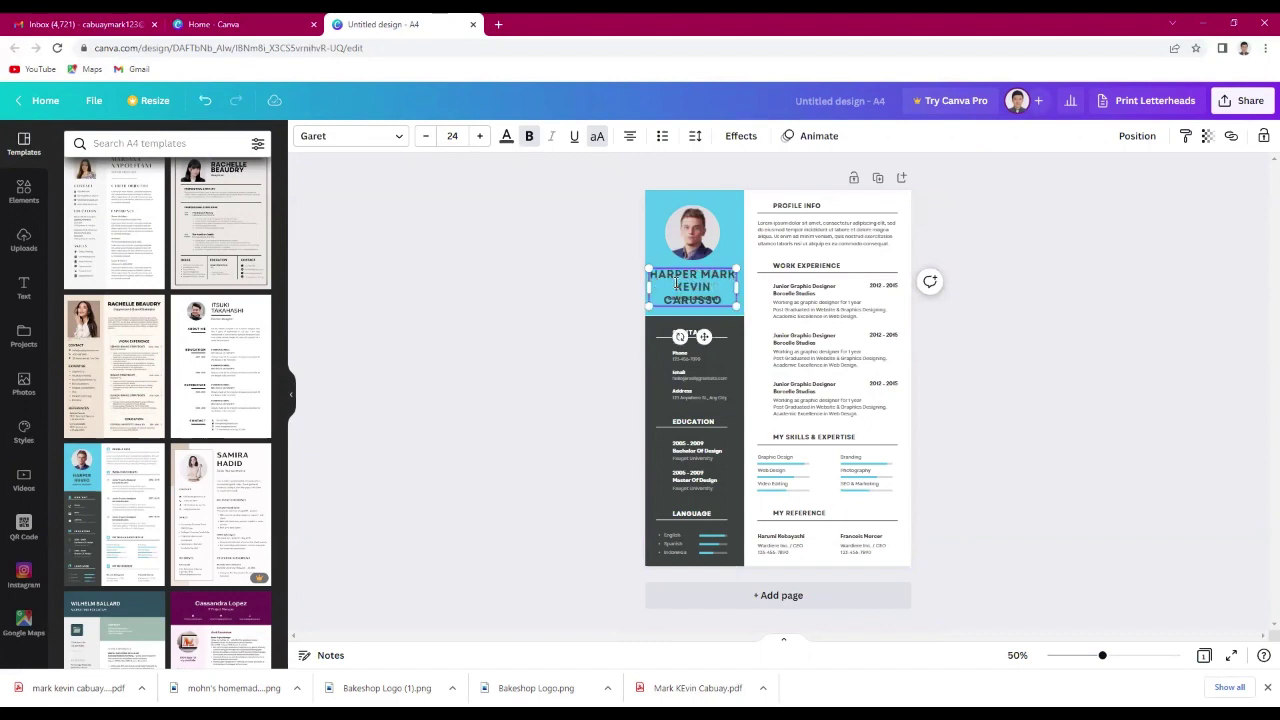
key("ctrl+z")
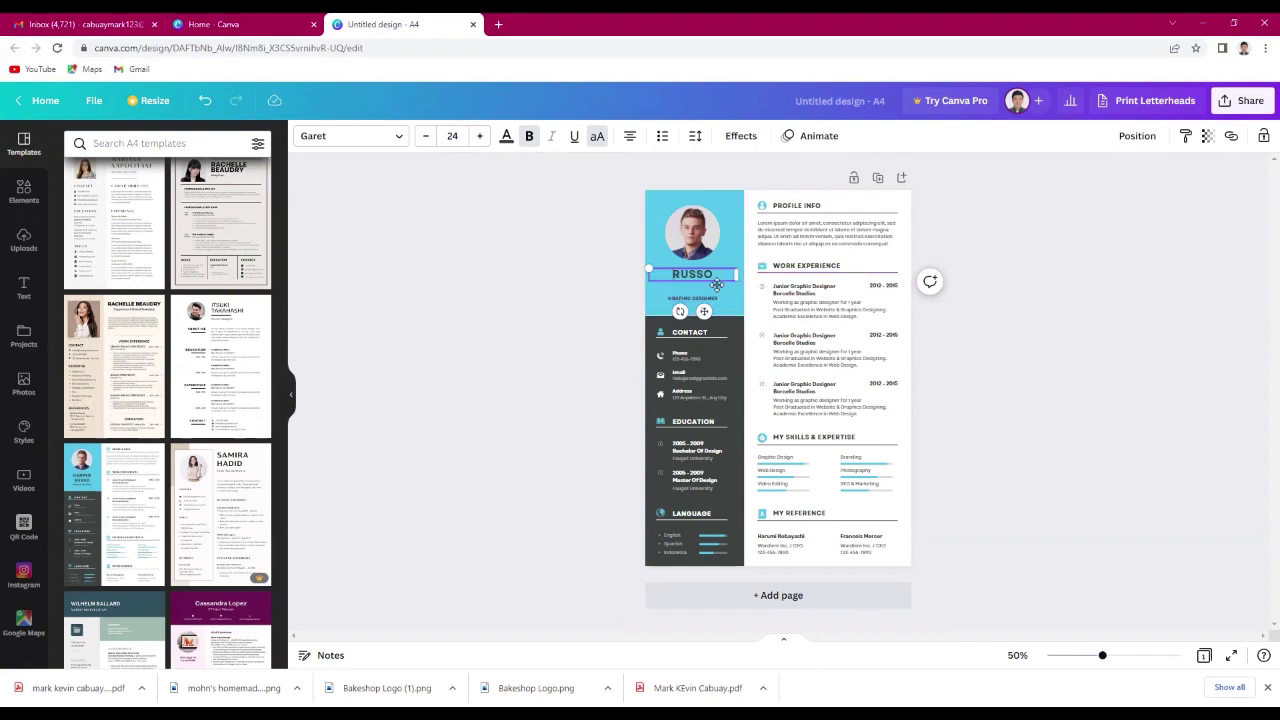
left_click_drag(716, 270, 683, 263)
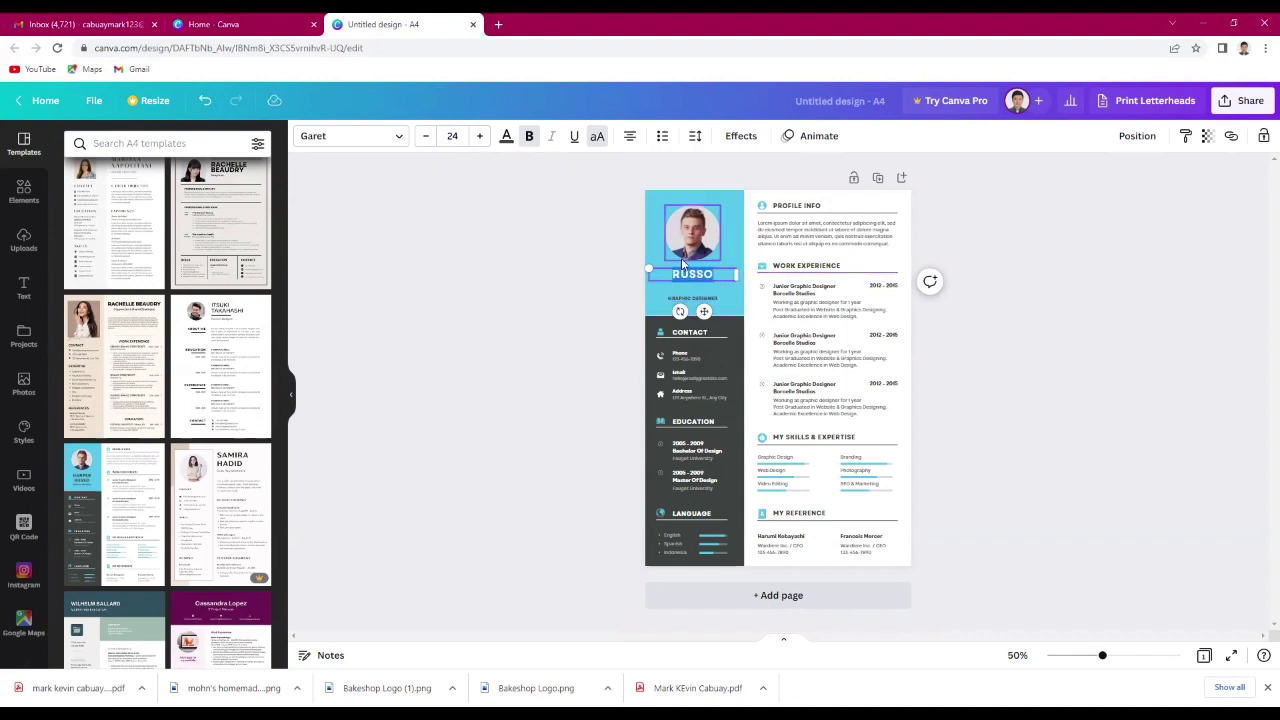
type("MARK KEVIN CABUAY")
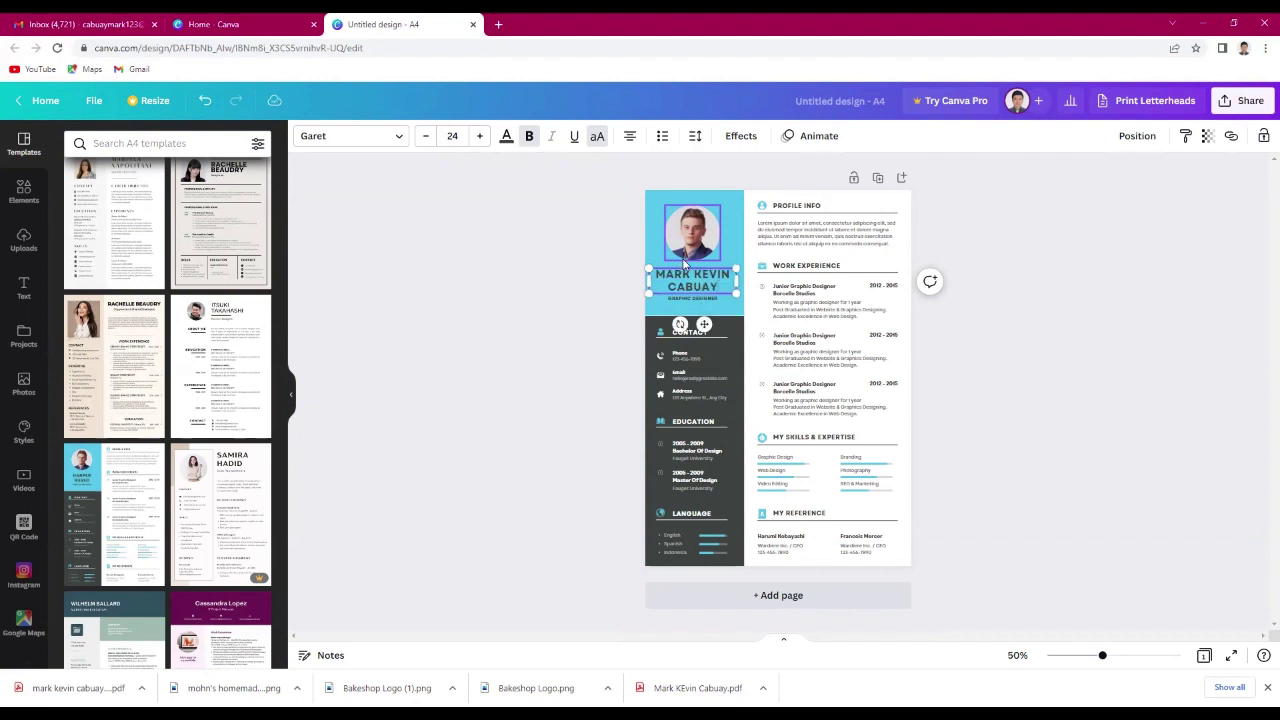
- Set the name heading in Garet ExtraBold and settle its font size at 24
left_click(357, 135)
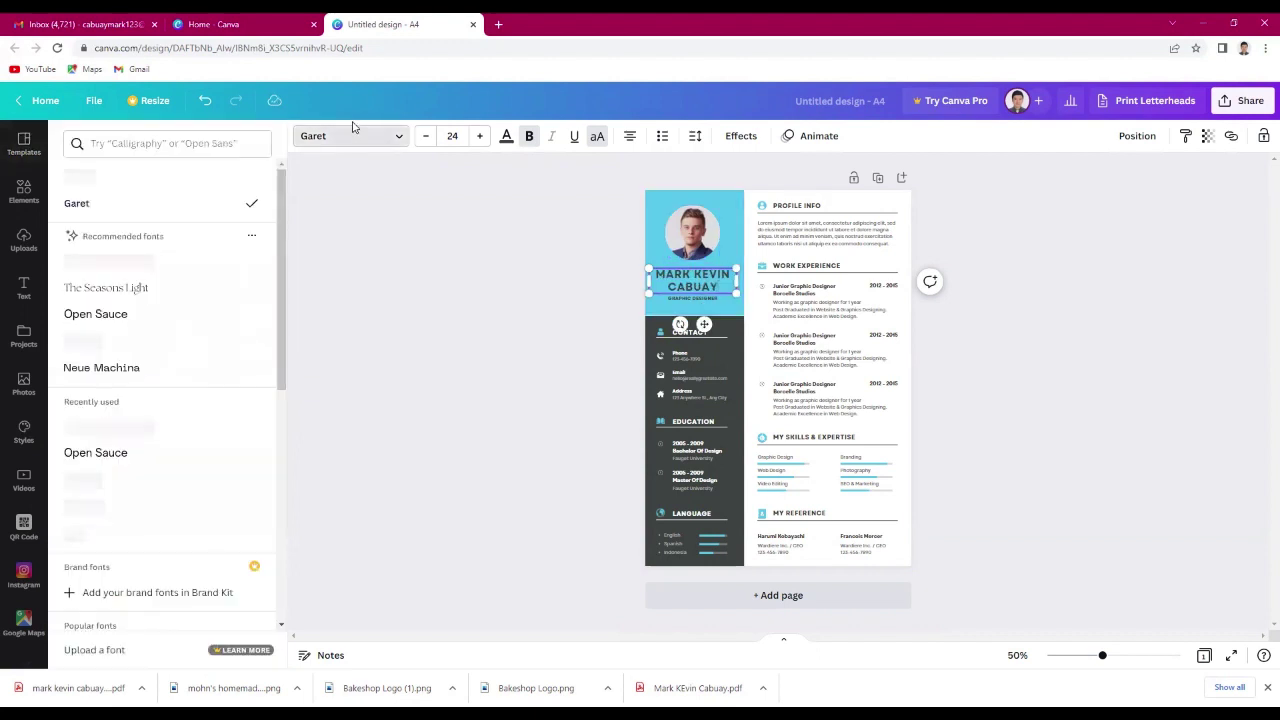
left_click(177, 287)
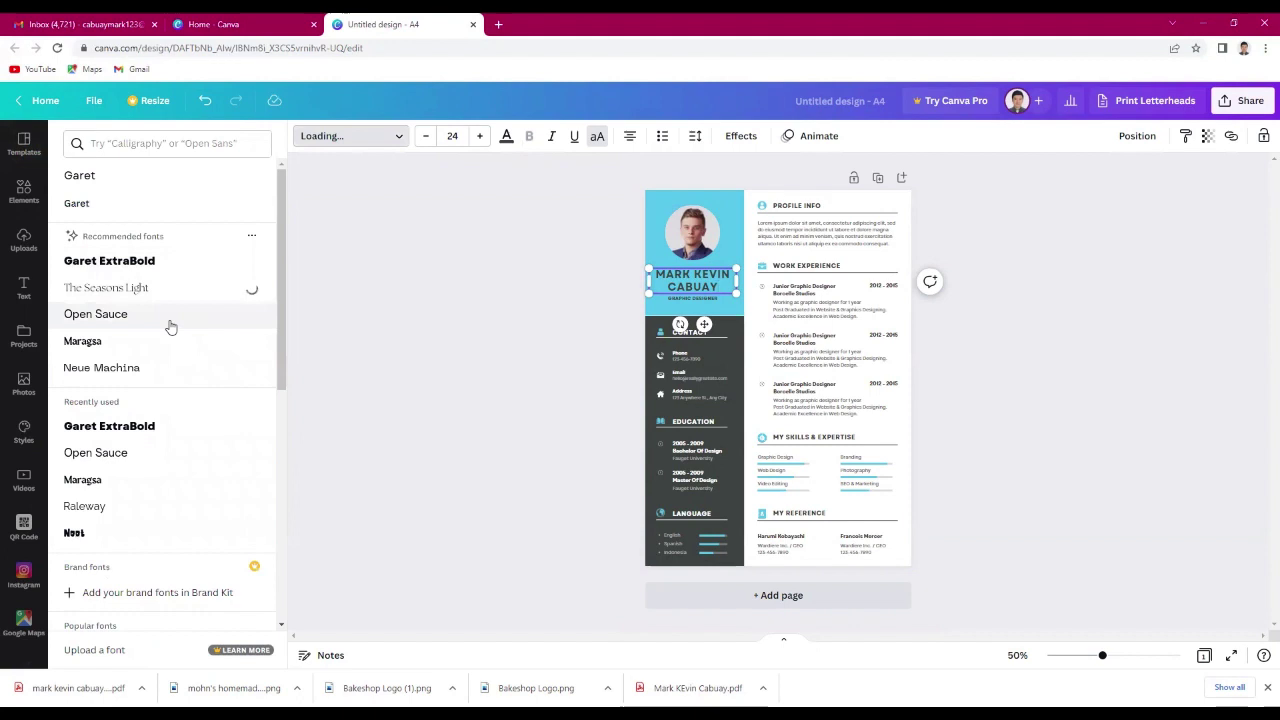
left_click(172, 326)
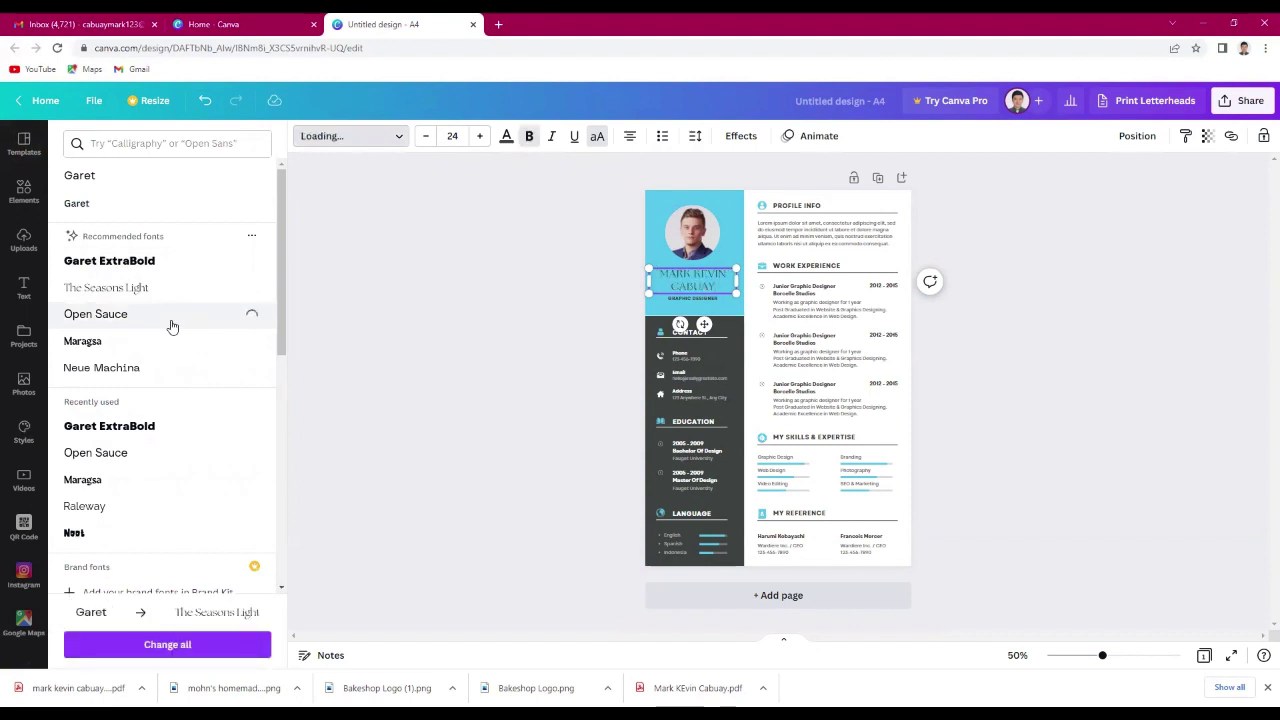
left_click(177, 263)
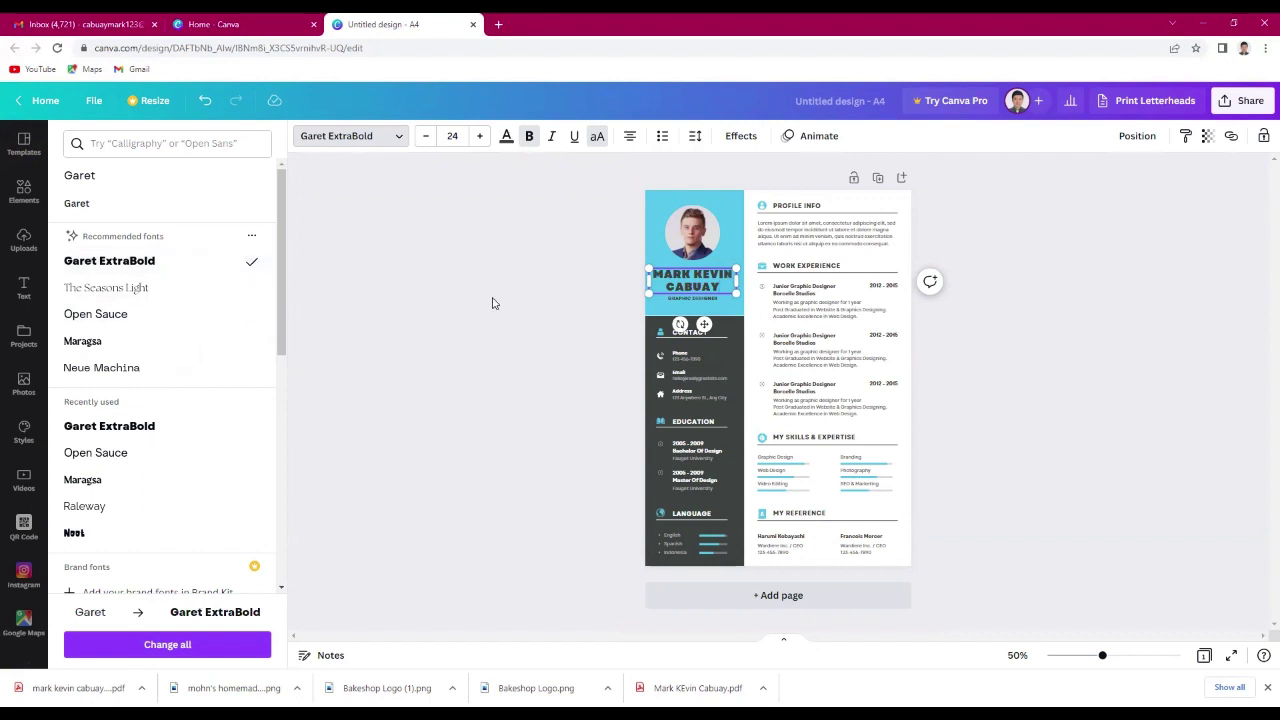
left_click(427, 142)
left_click(427, 142)
left_click(427, 142)
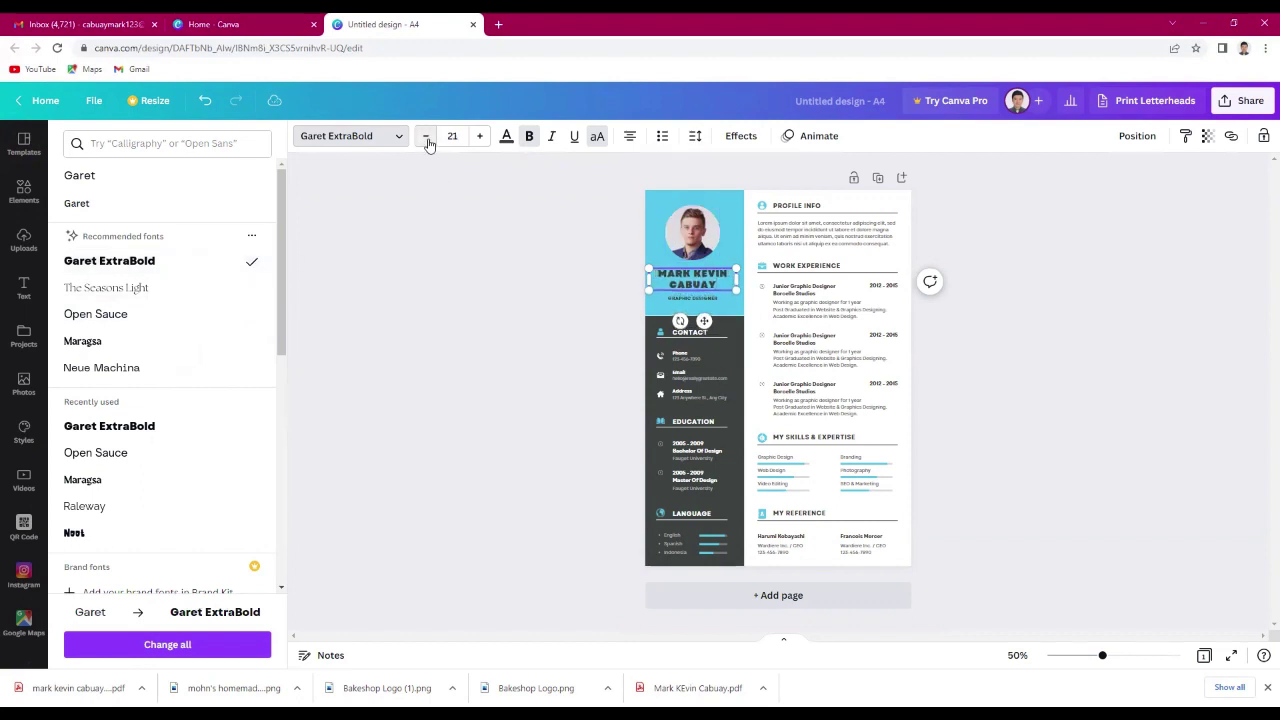
left_click(483, 137)
left_click(483, 137)
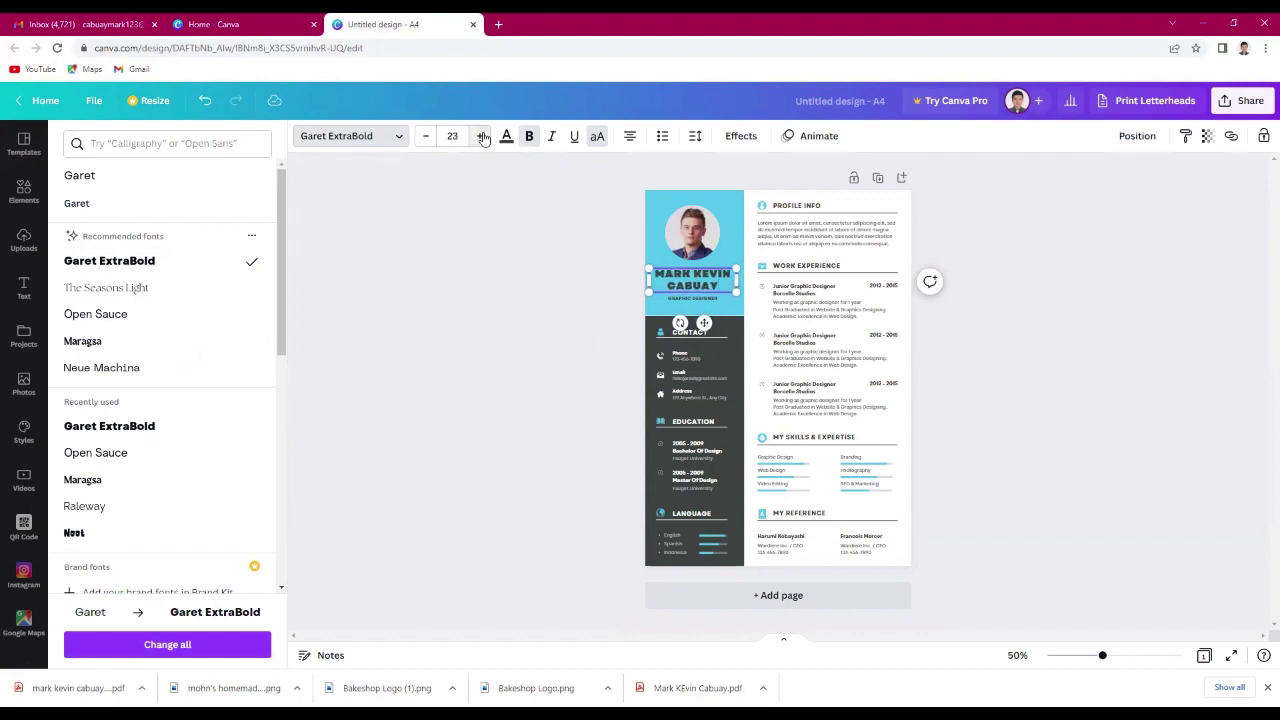
left_click(483, 137)
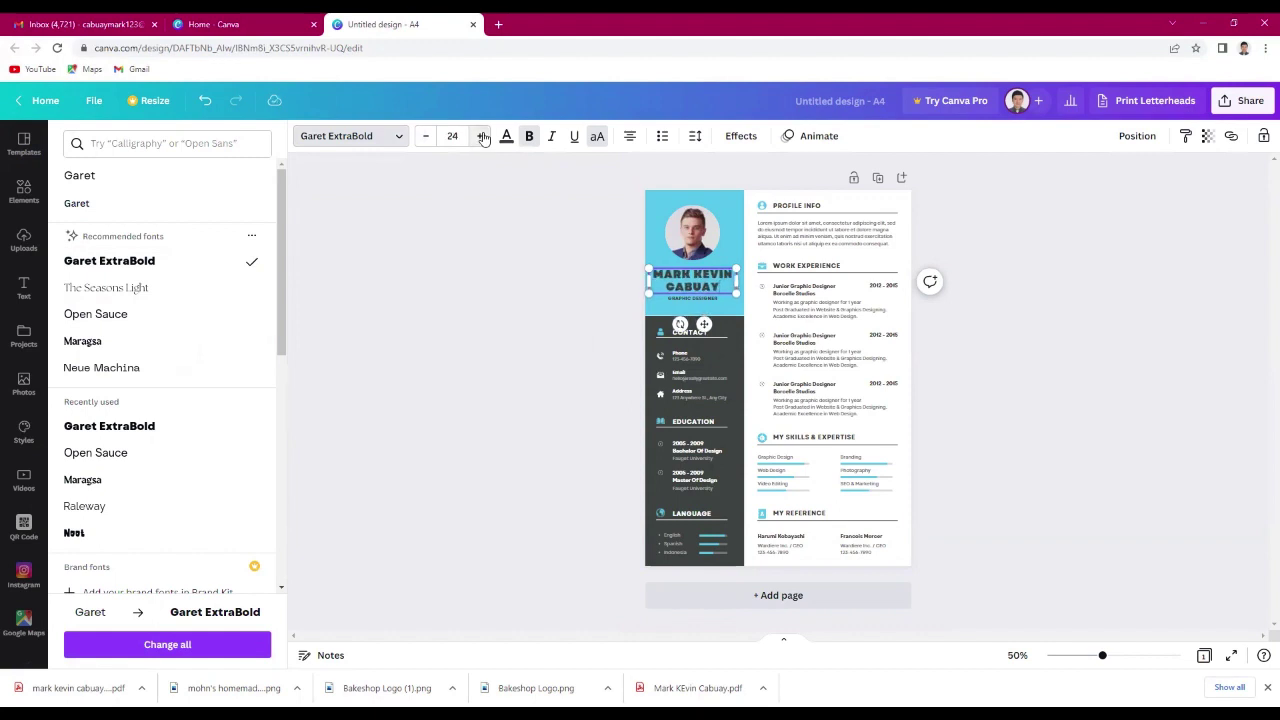
left_click(483, 137)
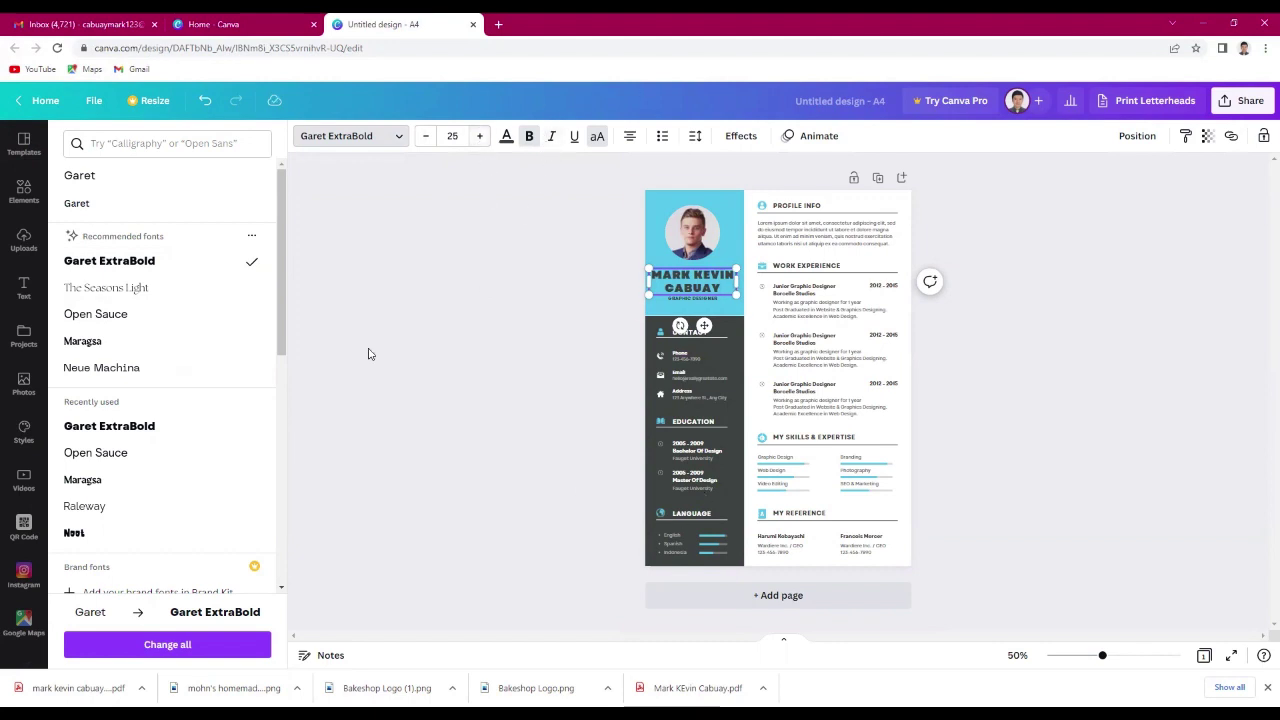
- Upload the 'Untitled design (3) (1)' portrait image from the computer to Uploads
key("Escape")
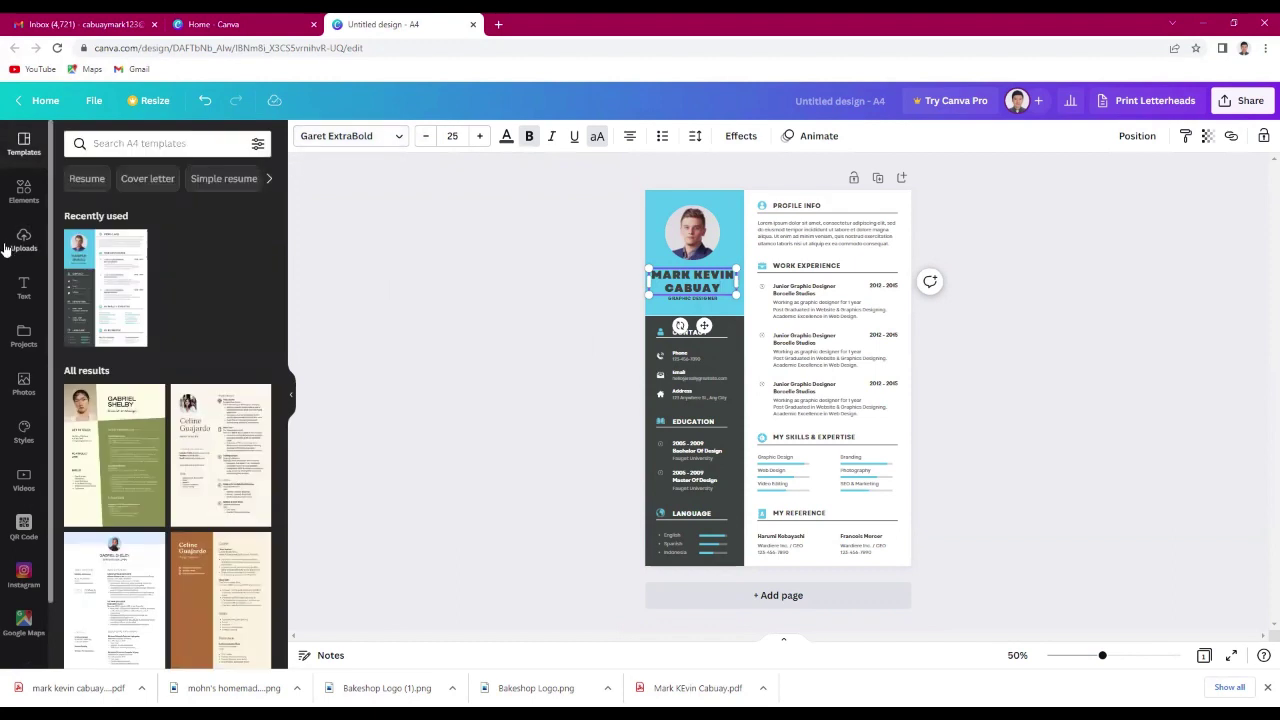
left_click(22, 247)
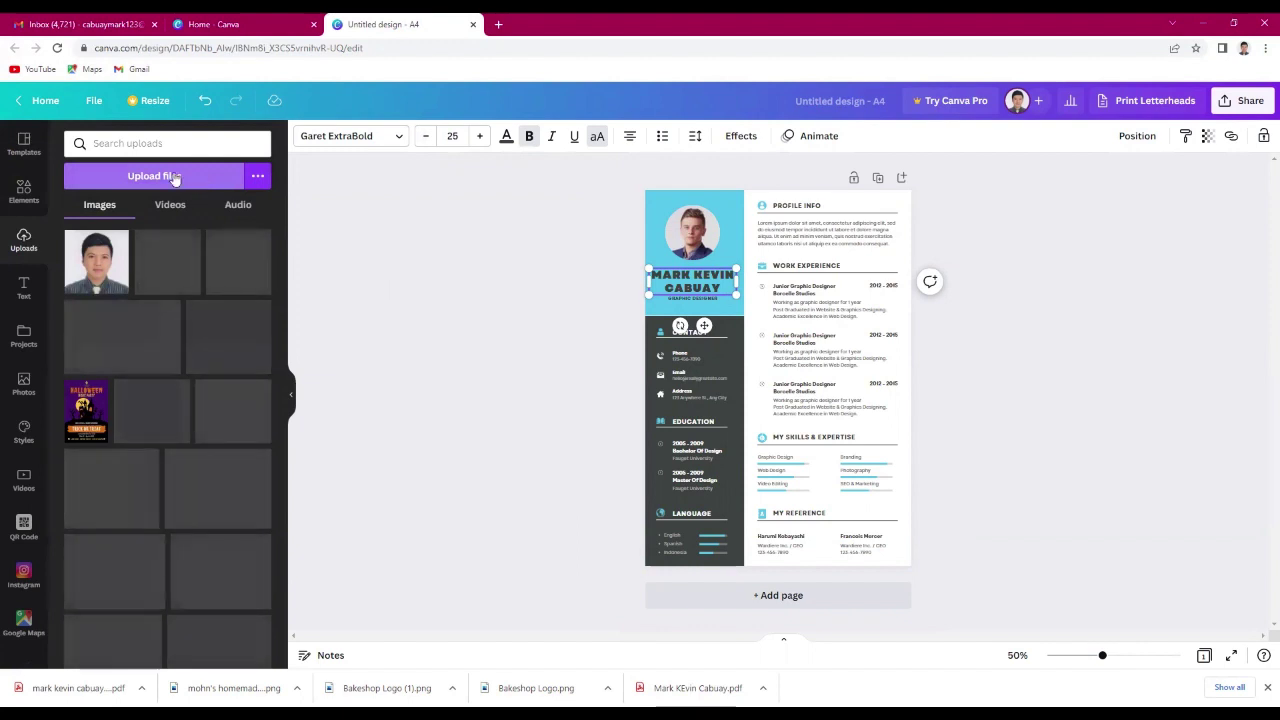
left_click(253, 172)
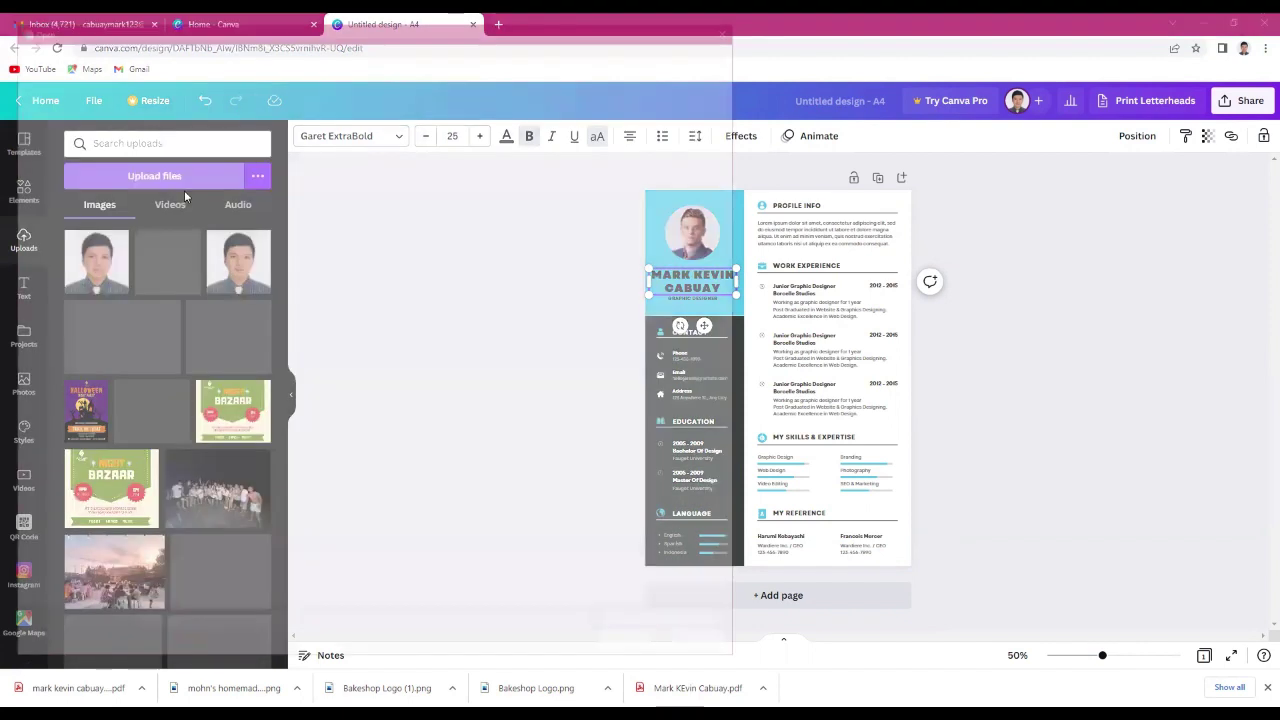
left_click(556, 148)
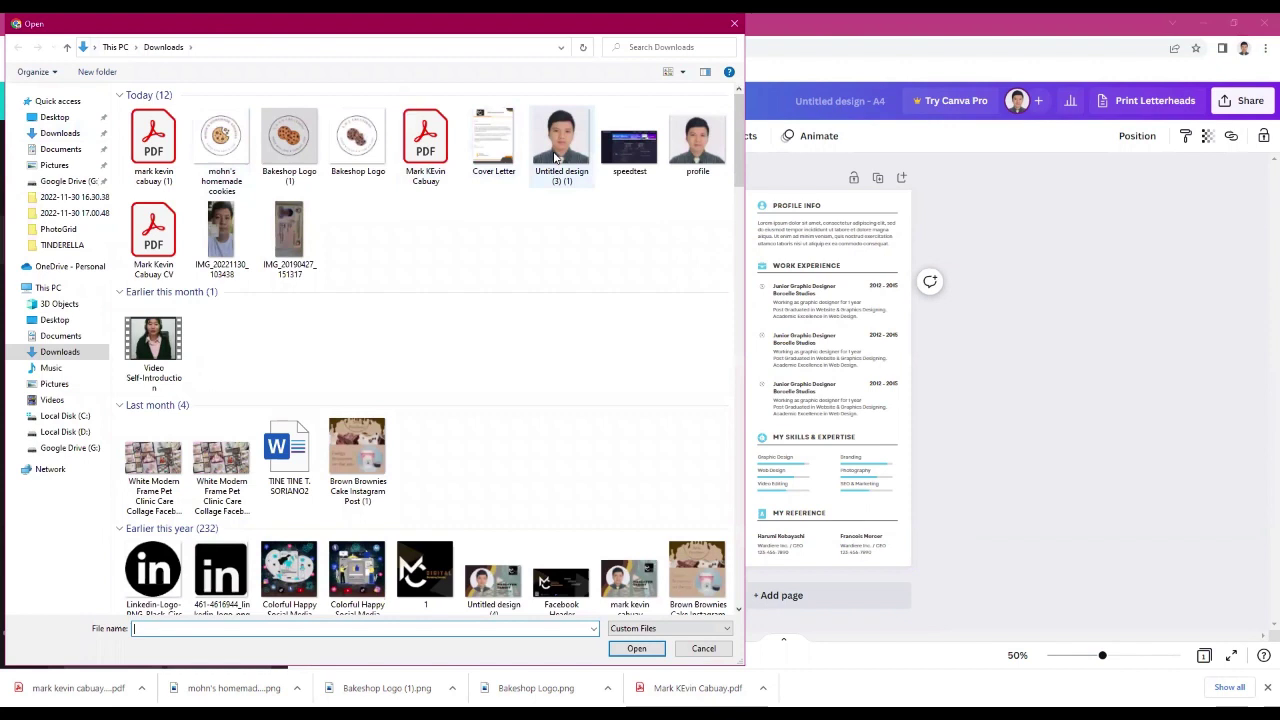
left_click(633, 657)
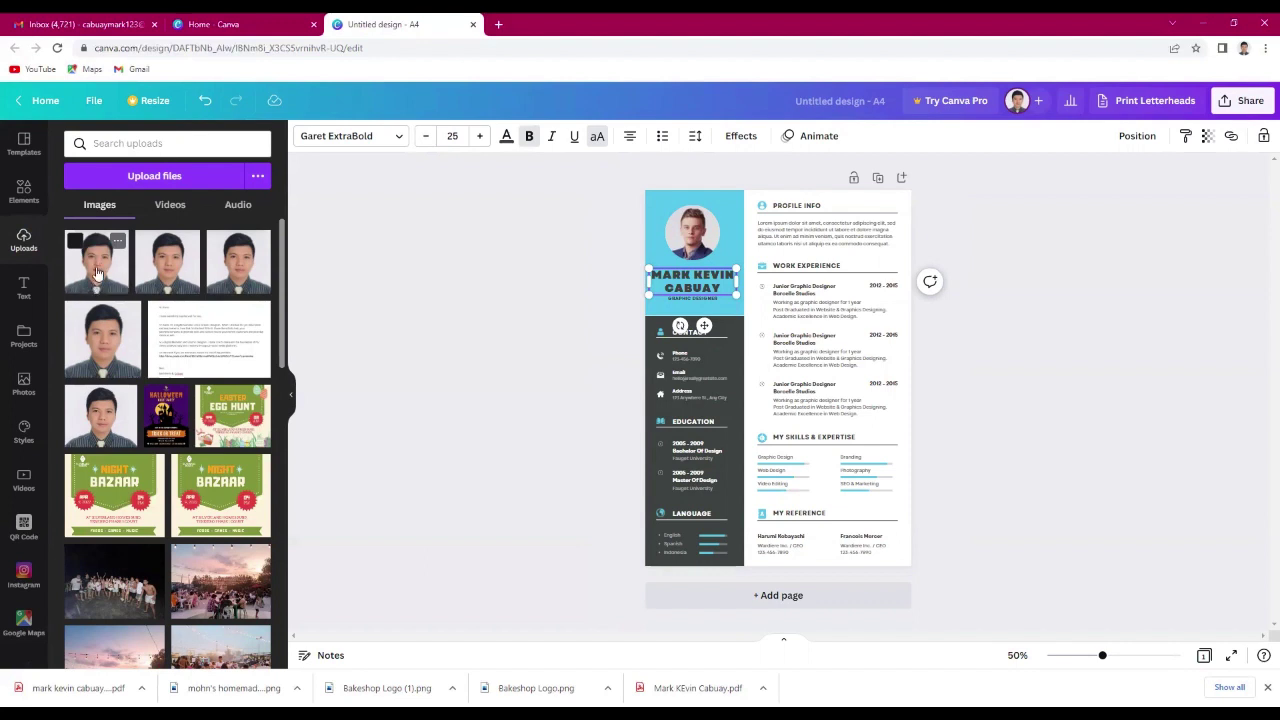
- Drop the uploaded portrait into the circular photo frame, deleting the stray copy
left_click(100, 274)
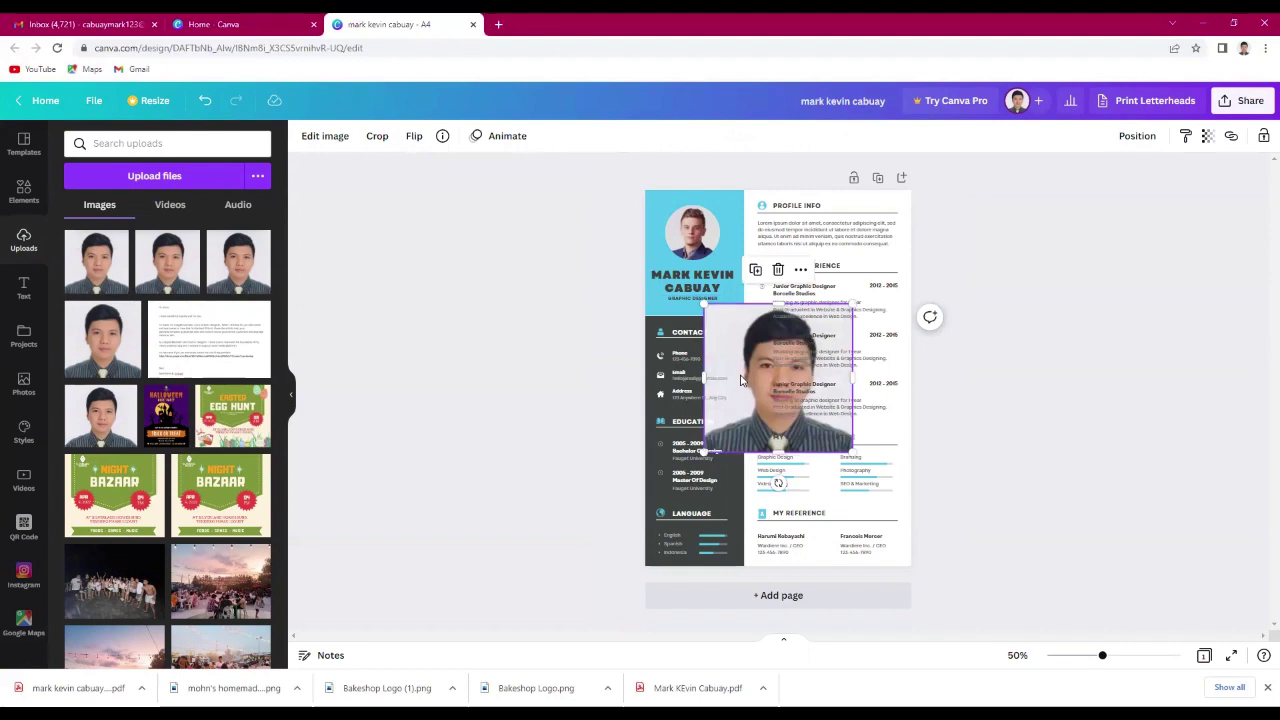
key("Delete")
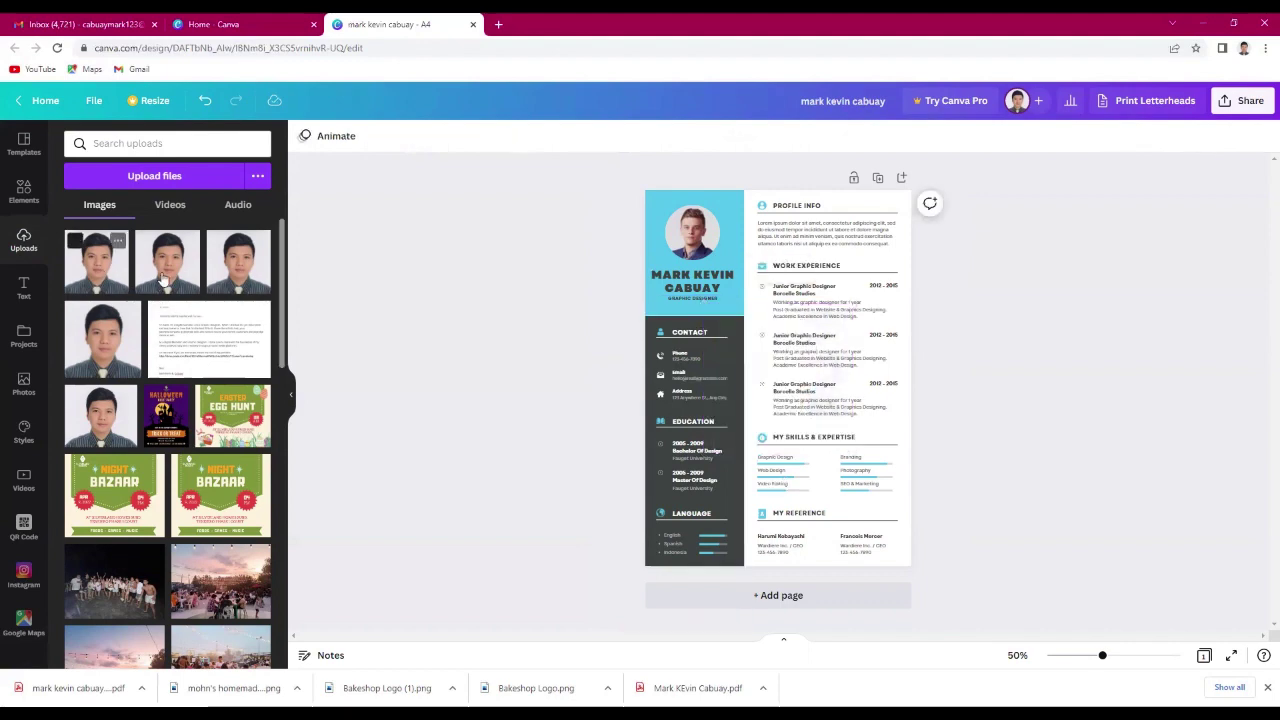
left_click_drag(163, 280, 684, 248)
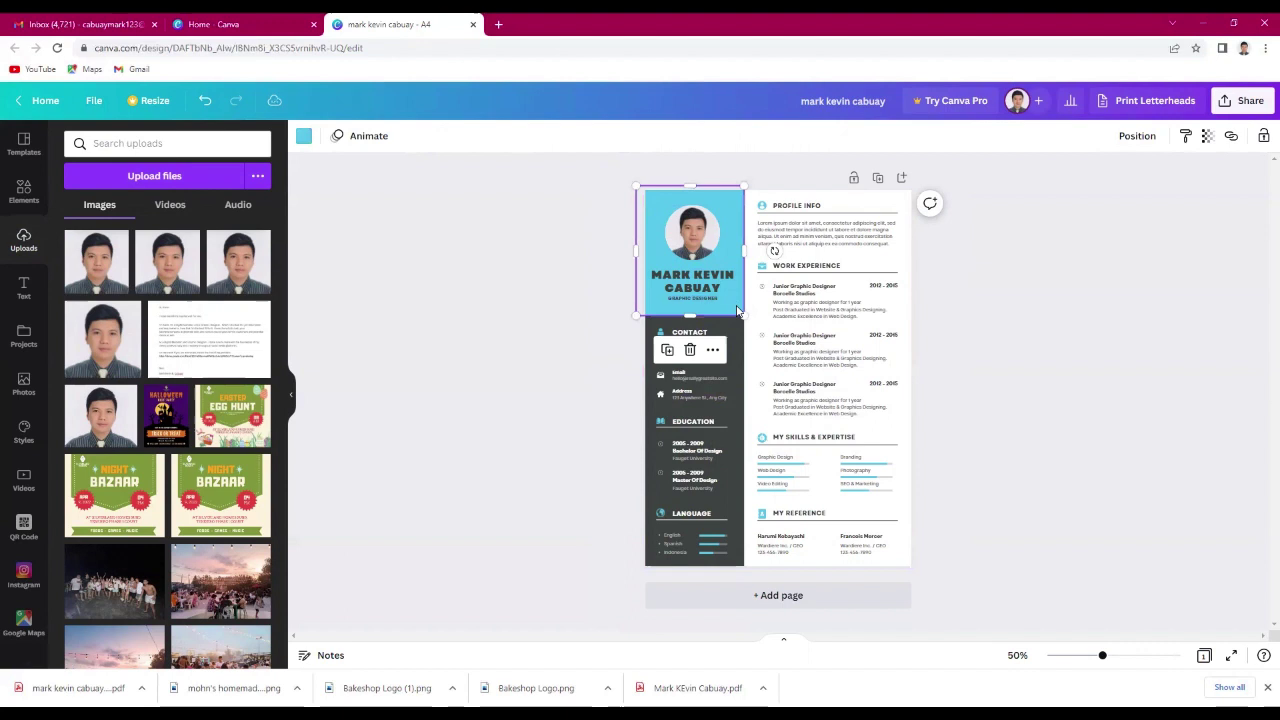
- Recolour the header block behind the photo yellow
left_click(303, 135)
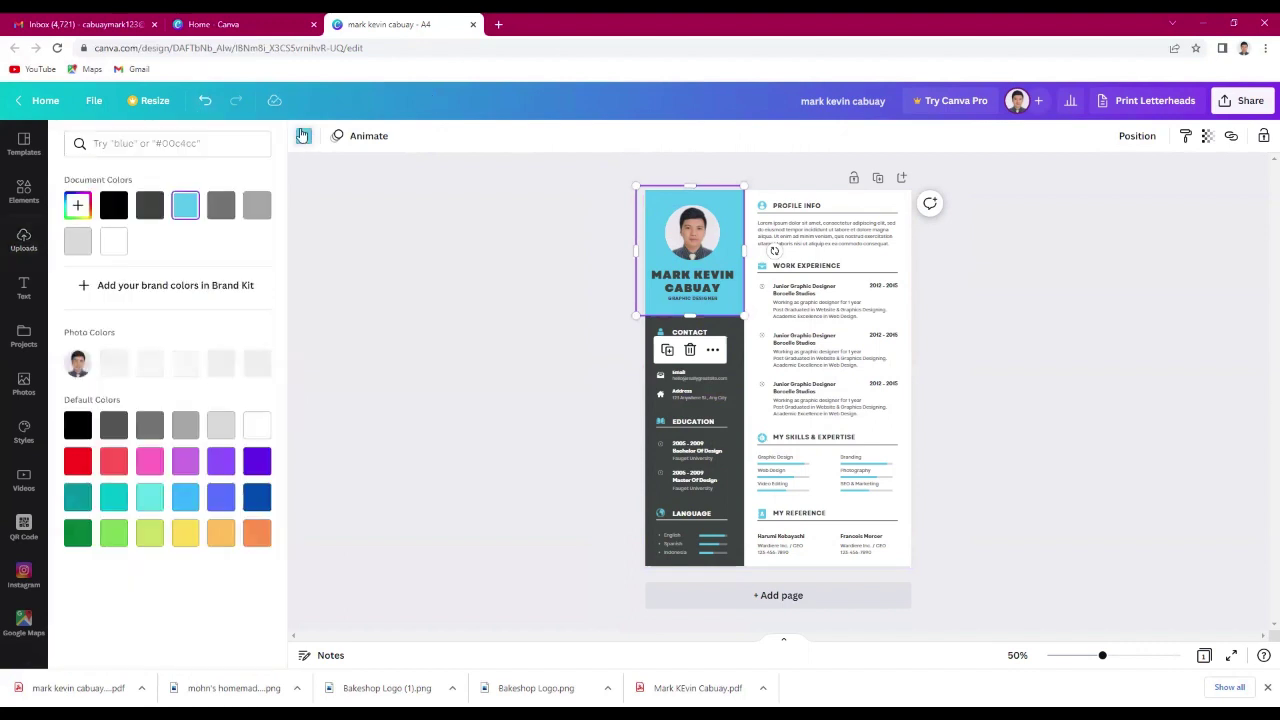
left_click(150, 463)
left_click(113, 462)
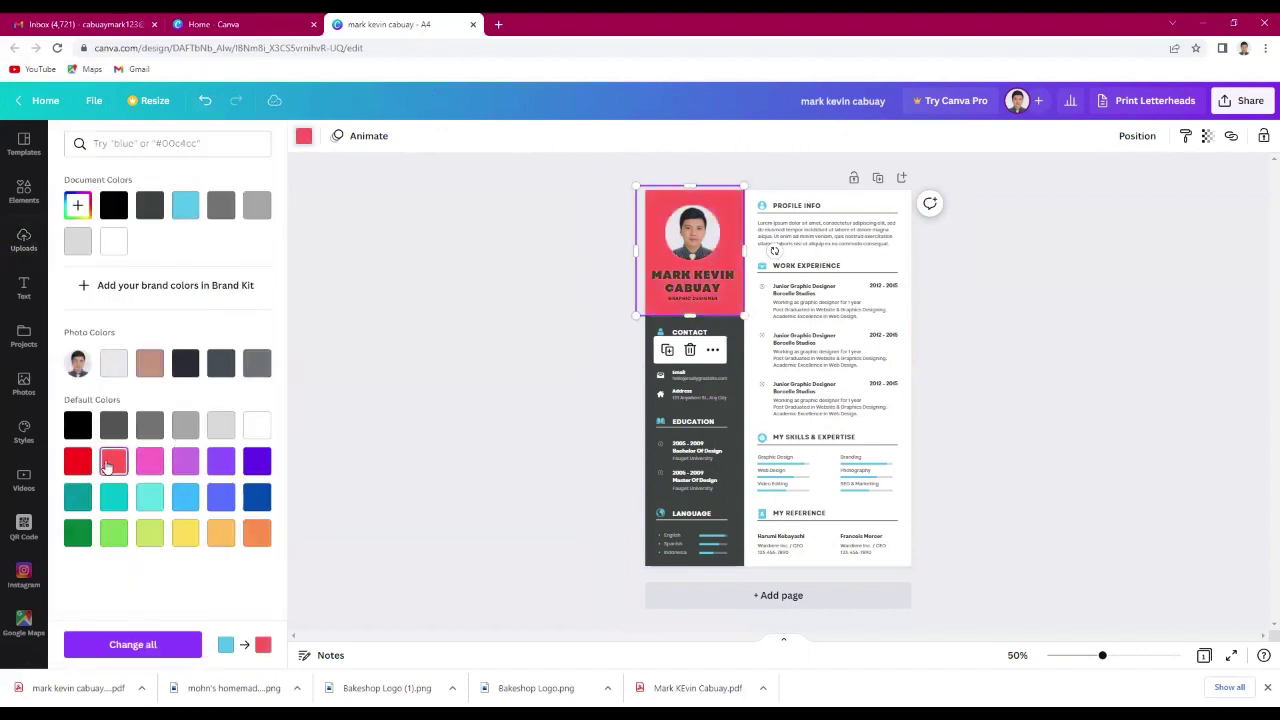
left_click(114, 497)
left_click(149, 500)
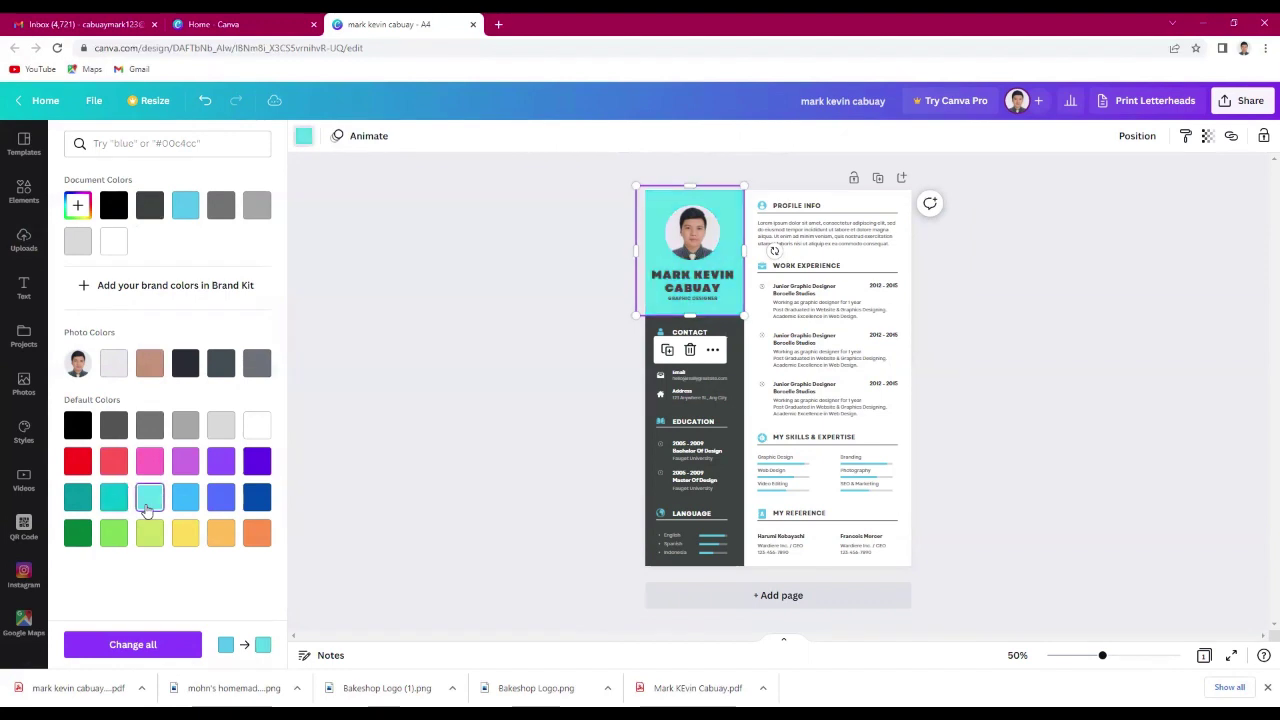
left_click(185, 533)
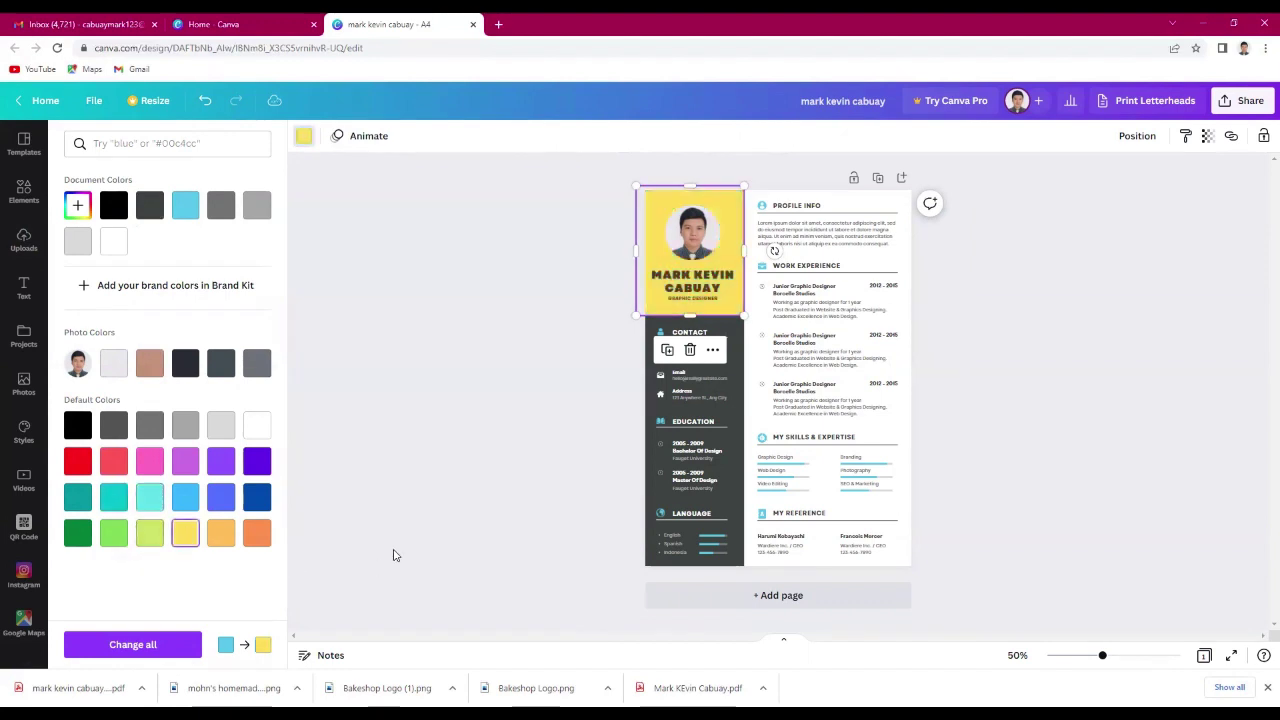
- Make the left sidebar block black and clear the selection
left_click(712, 362)
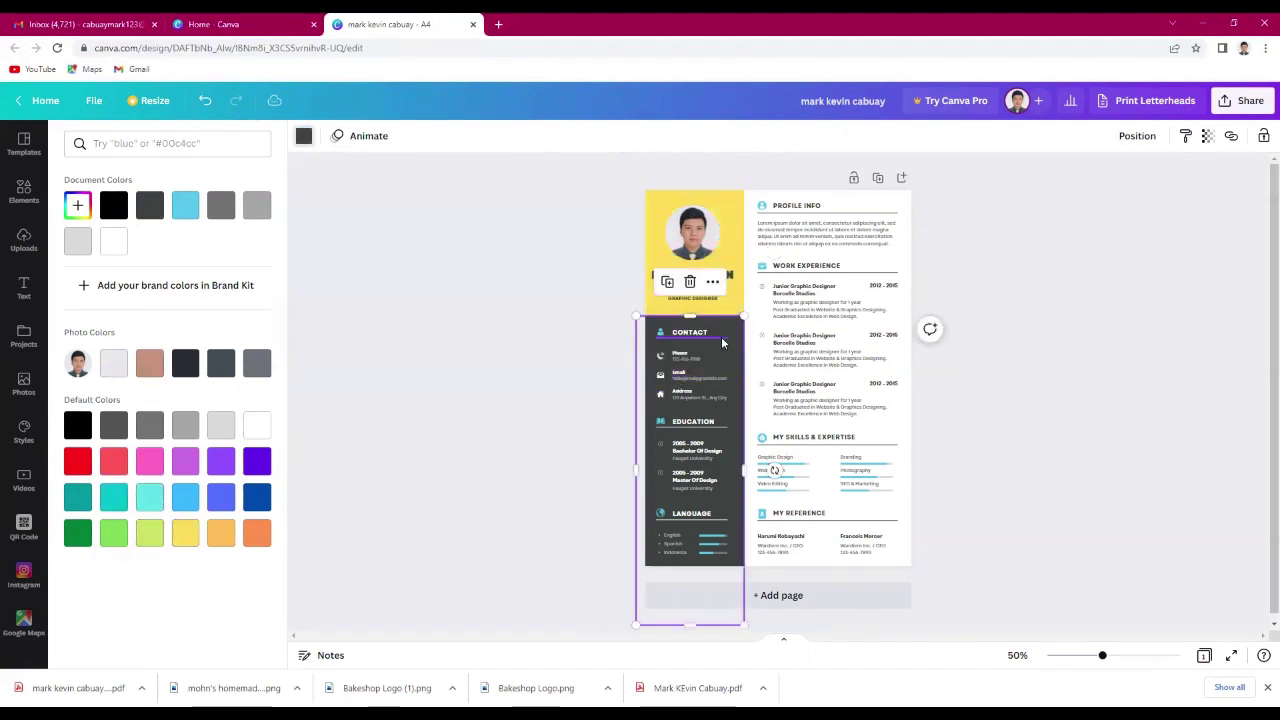
left_click(149, 425)
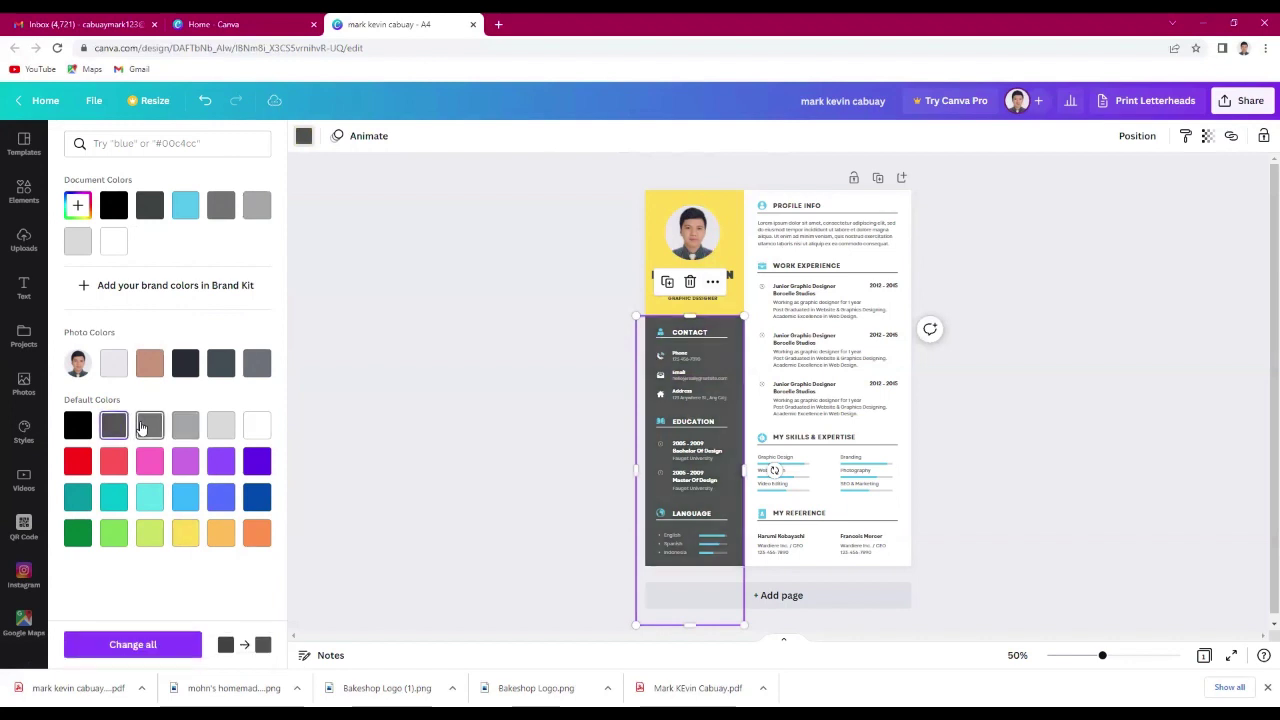
left_click(82, 432)
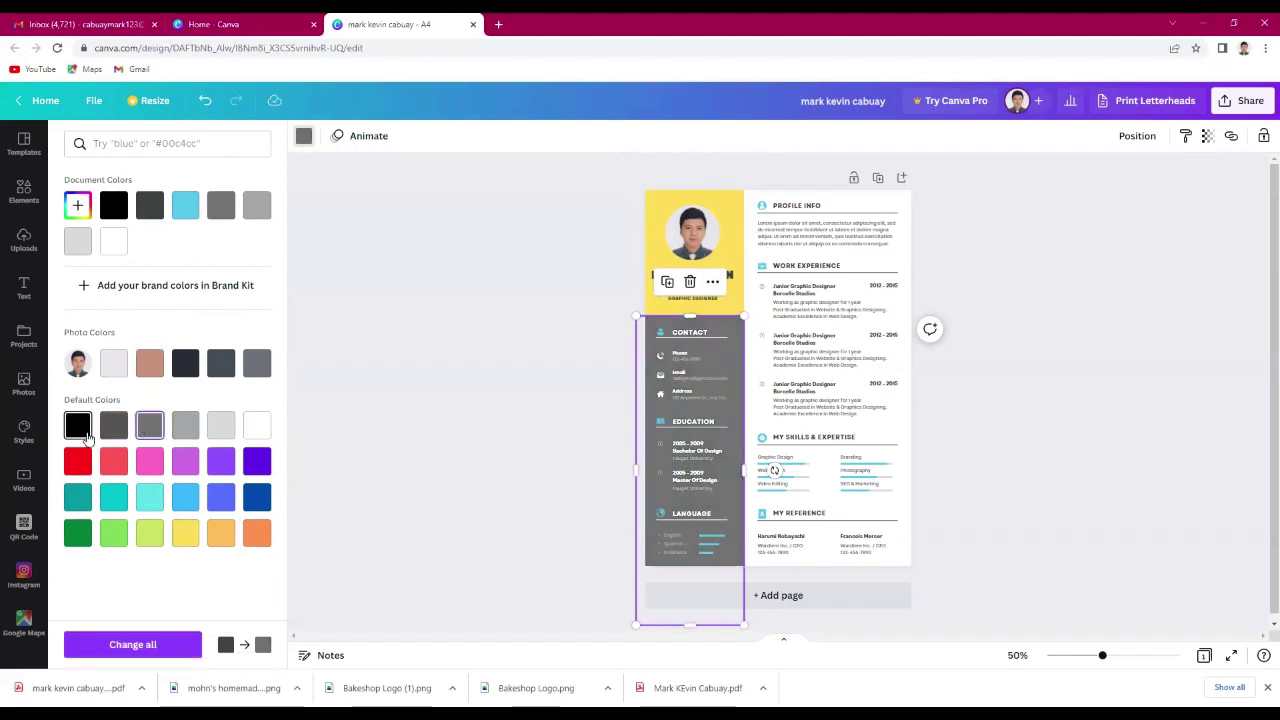
key("Escape")
left_click(578, 439)
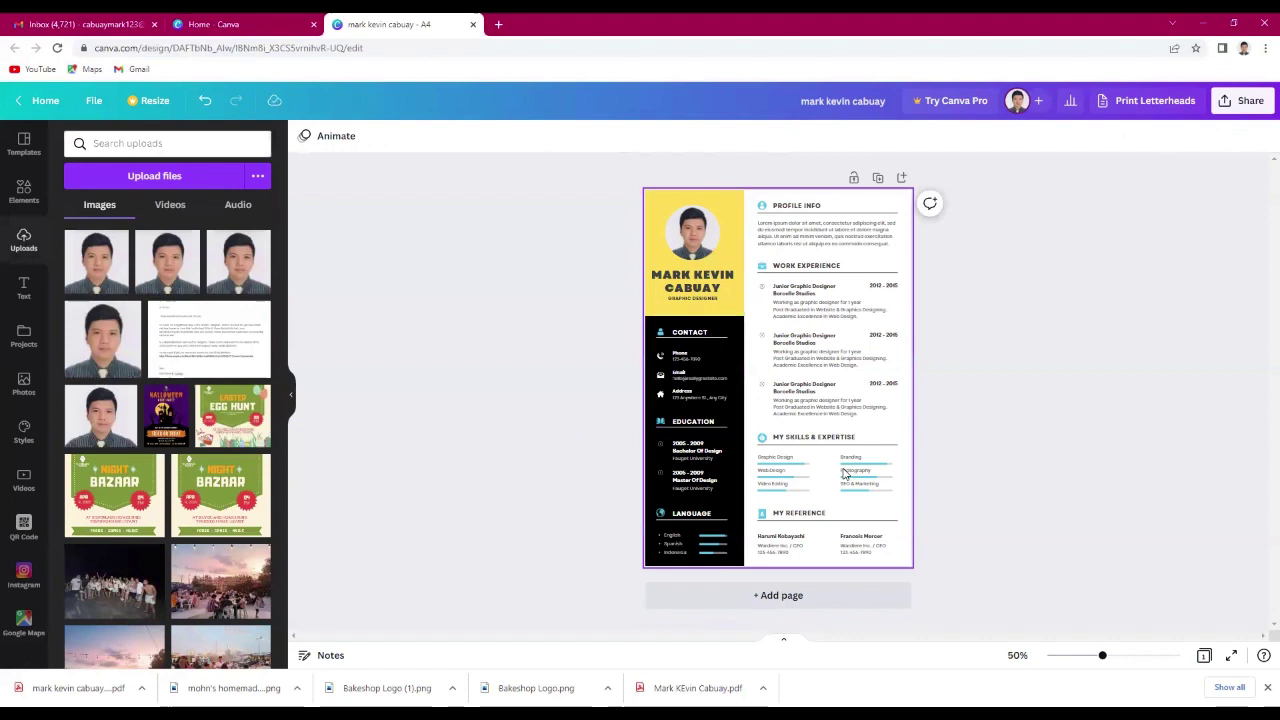
left_click(908, 510)
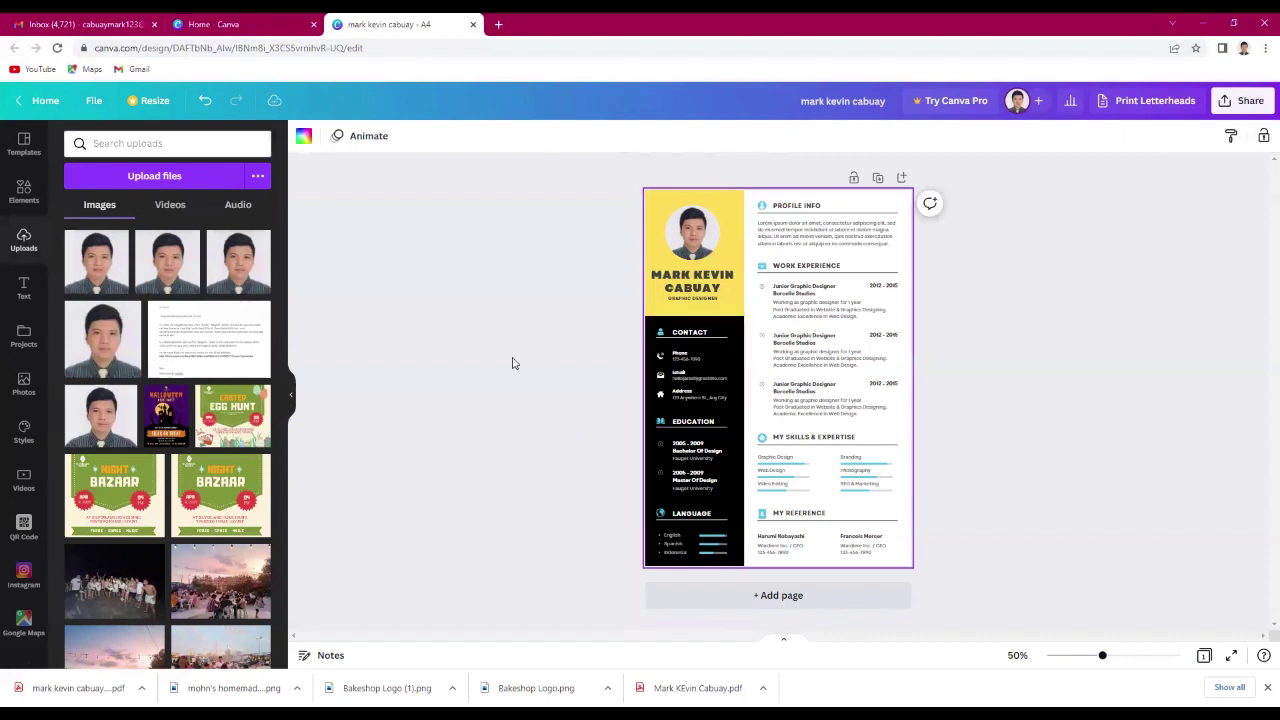
- Open File > Download and set the file type to PDF Standard
left_click(323, 196)
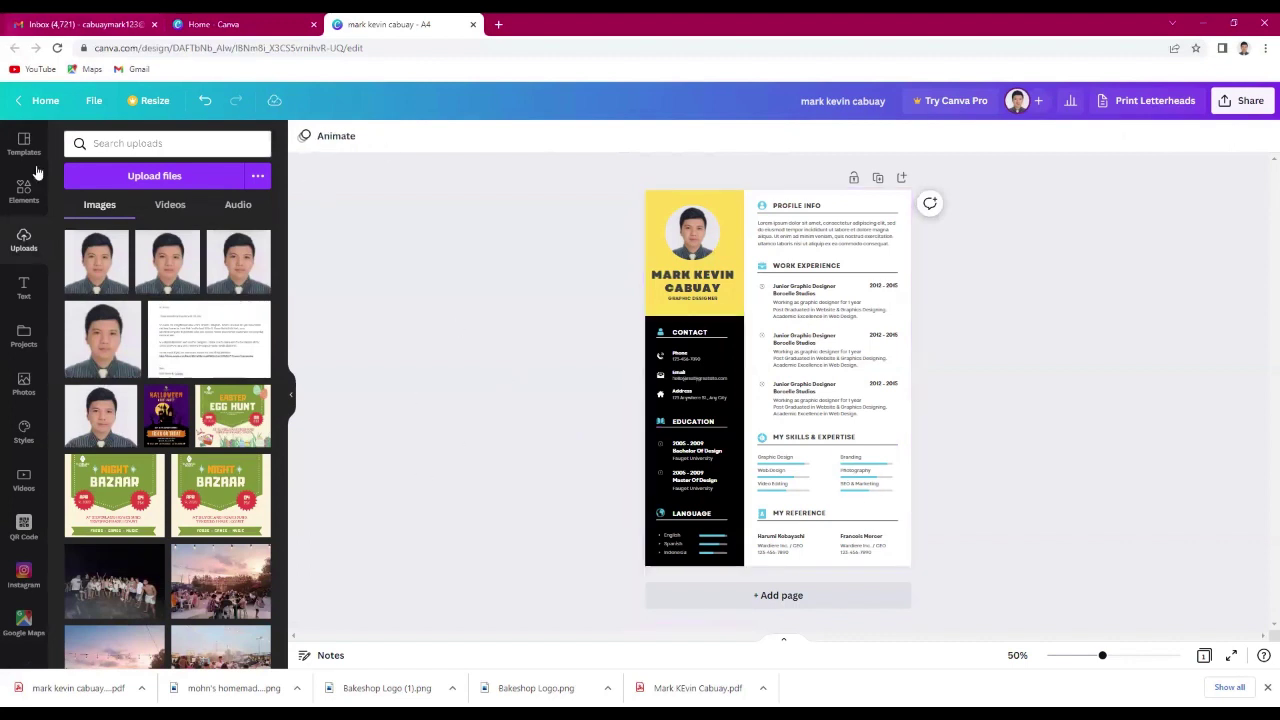
left_click(95, 106)
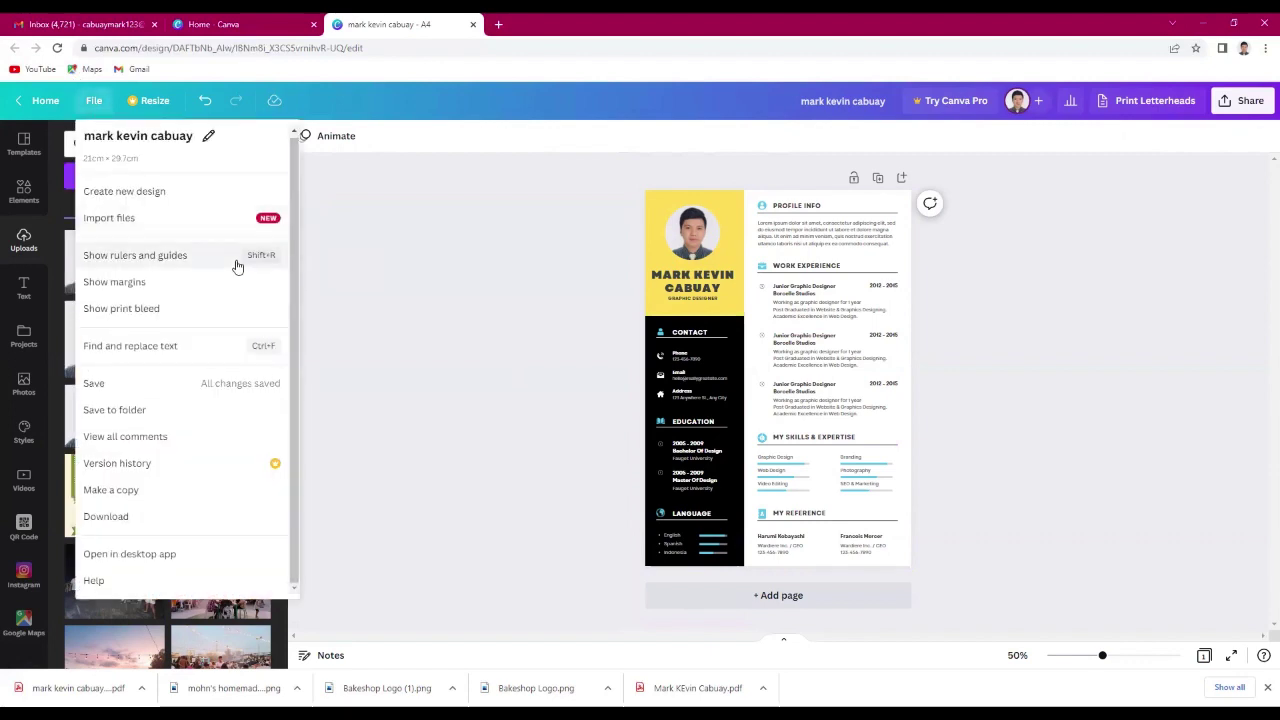
left_click(112, 518)
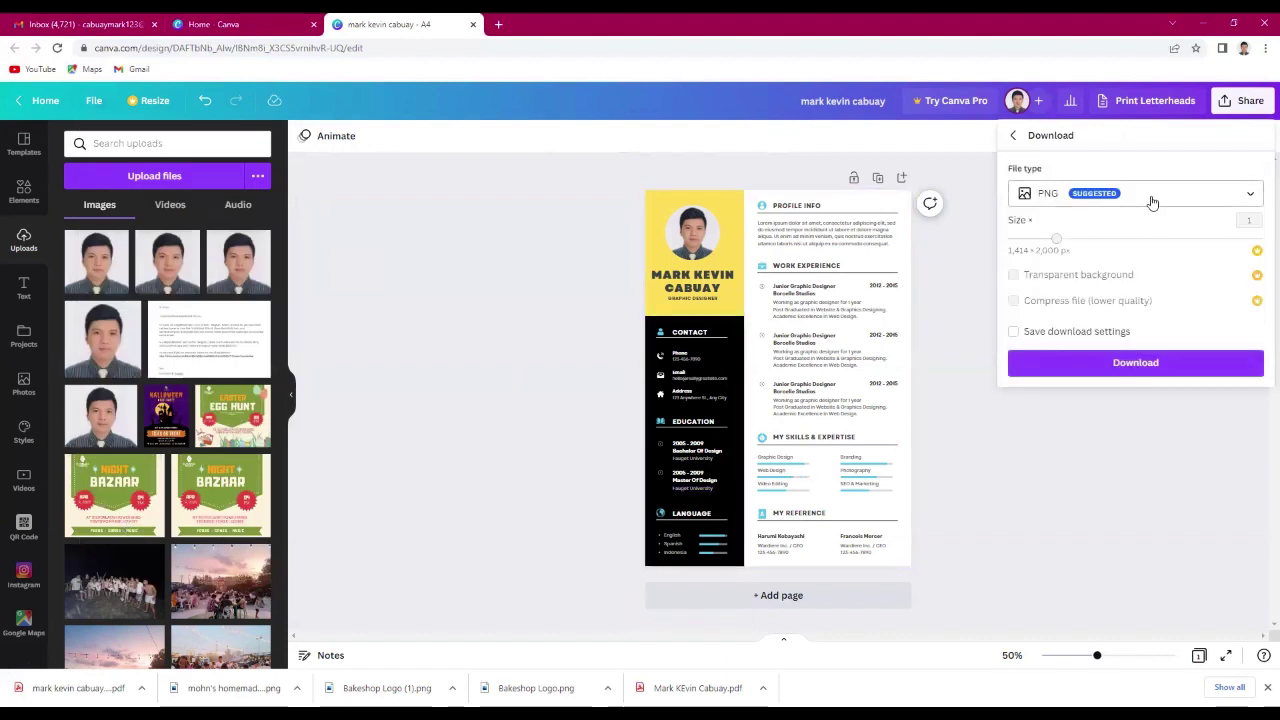
left_click(1221, 191)
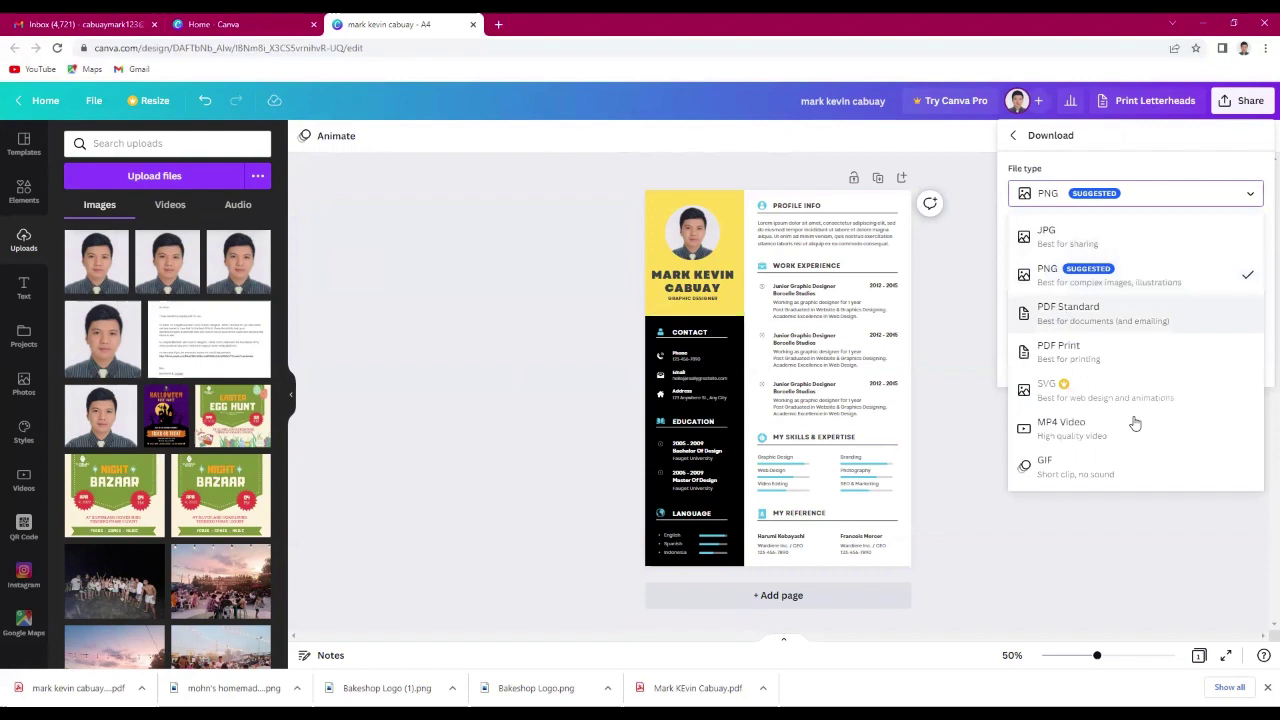
left_click(1057, 316)
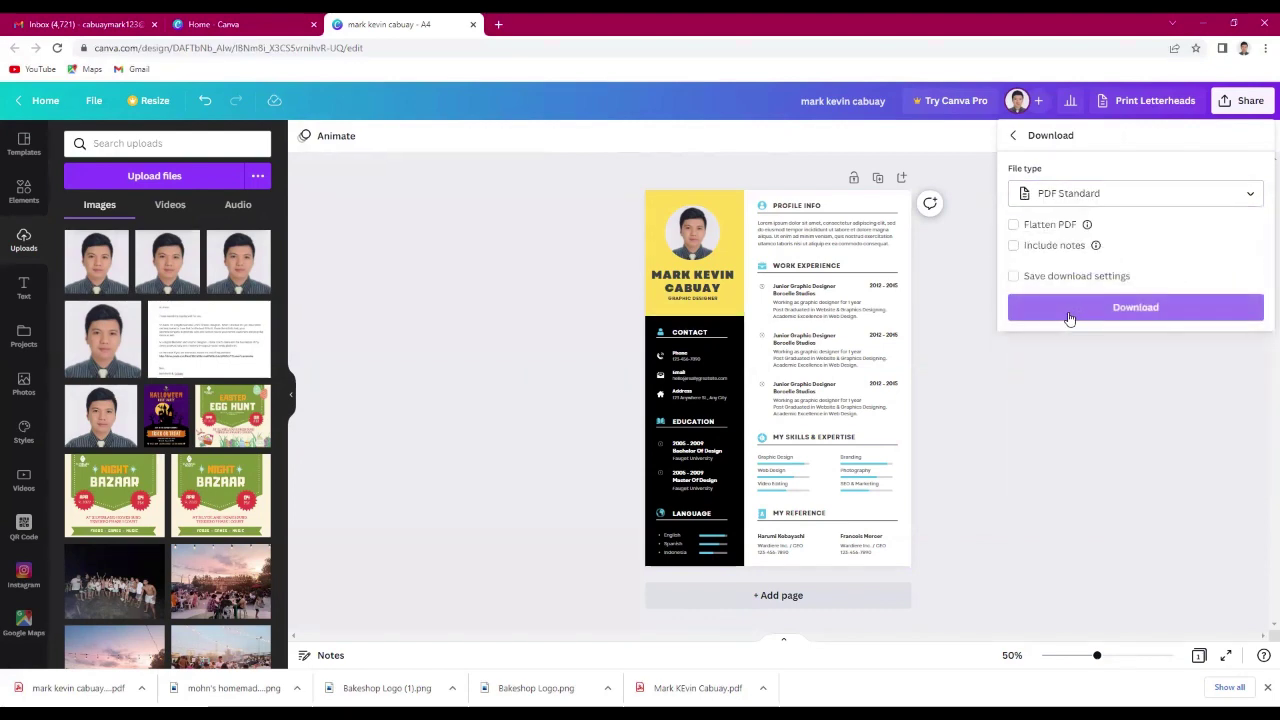
- Download the resume, choosing the watermarked draft for the premium elements
left_click(1068, 308)
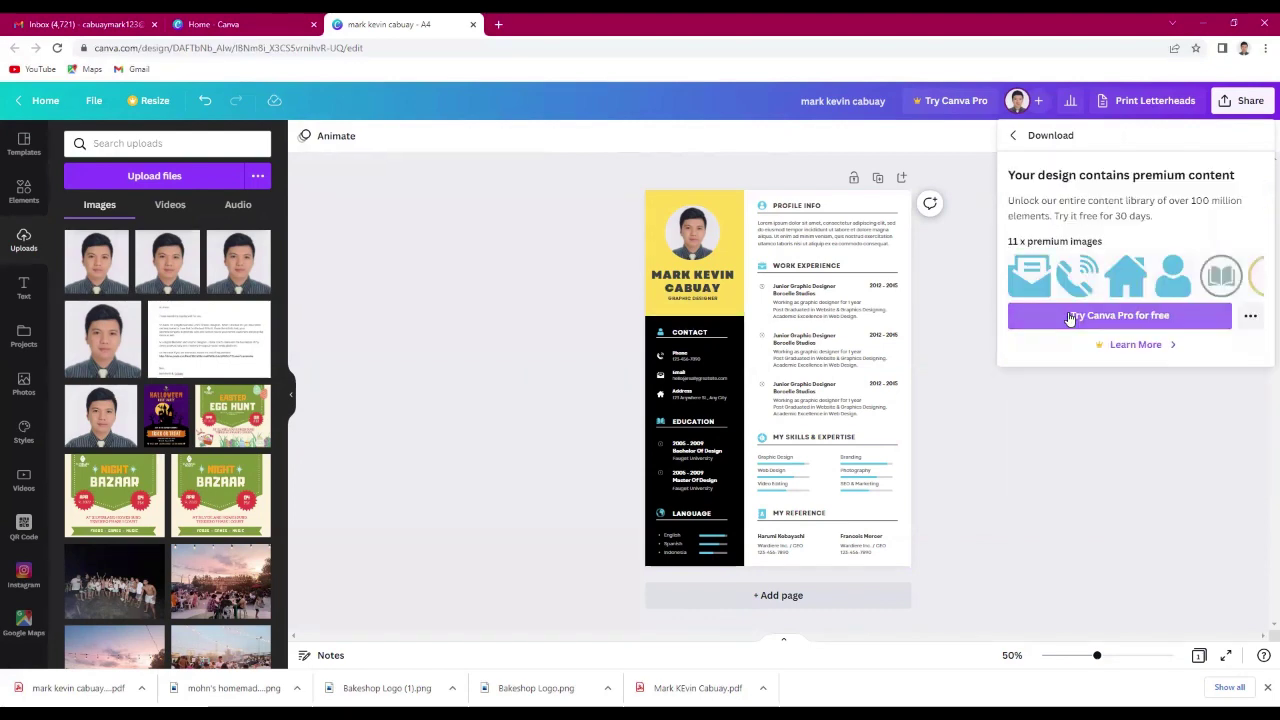
left_click(1250, 315)
left_click(1092, 414)
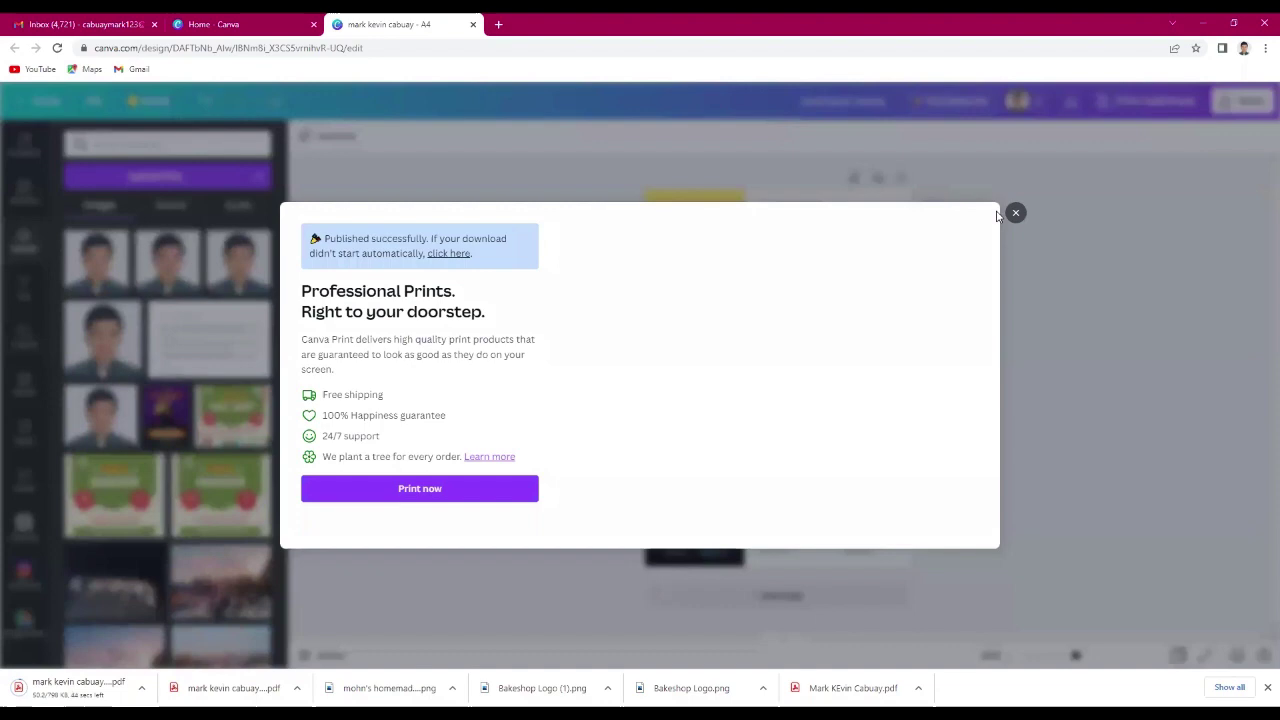
- Close the Professional Prints dialog and open the downloaded resume PDF from the download bar
left_click(1015, 215)
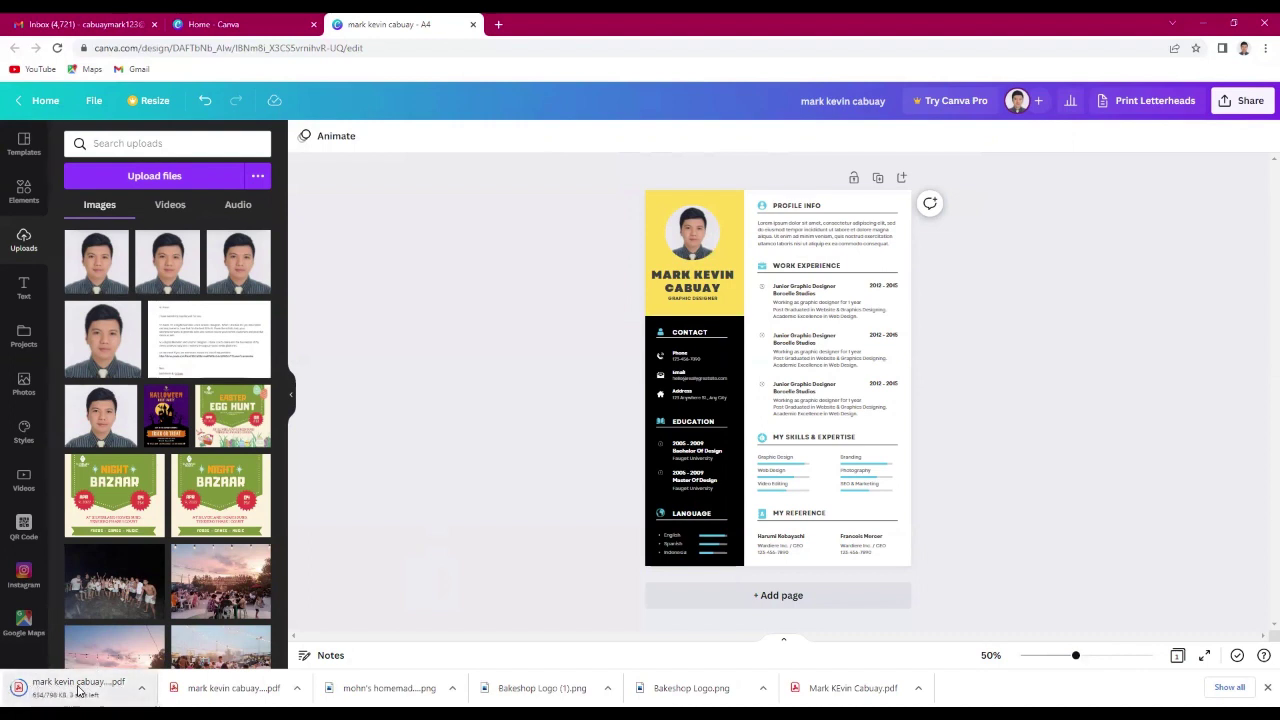
left_click(290, 400)
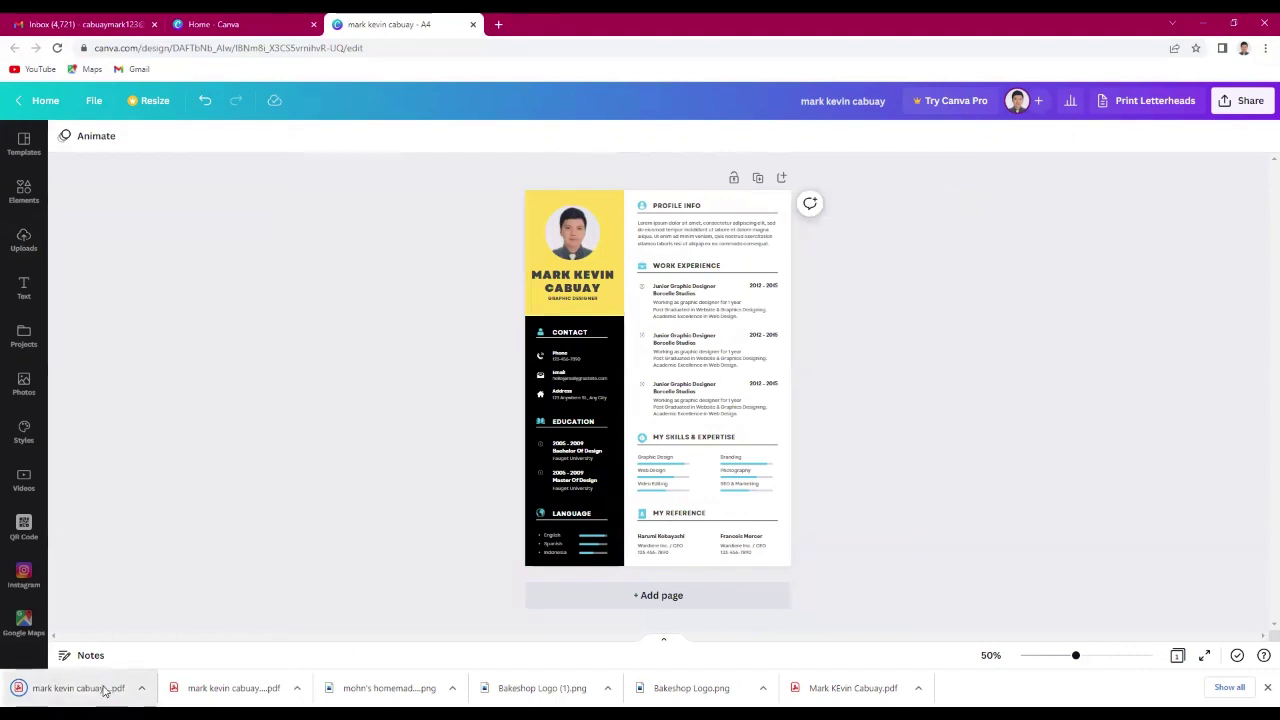
left_click(80, 688)
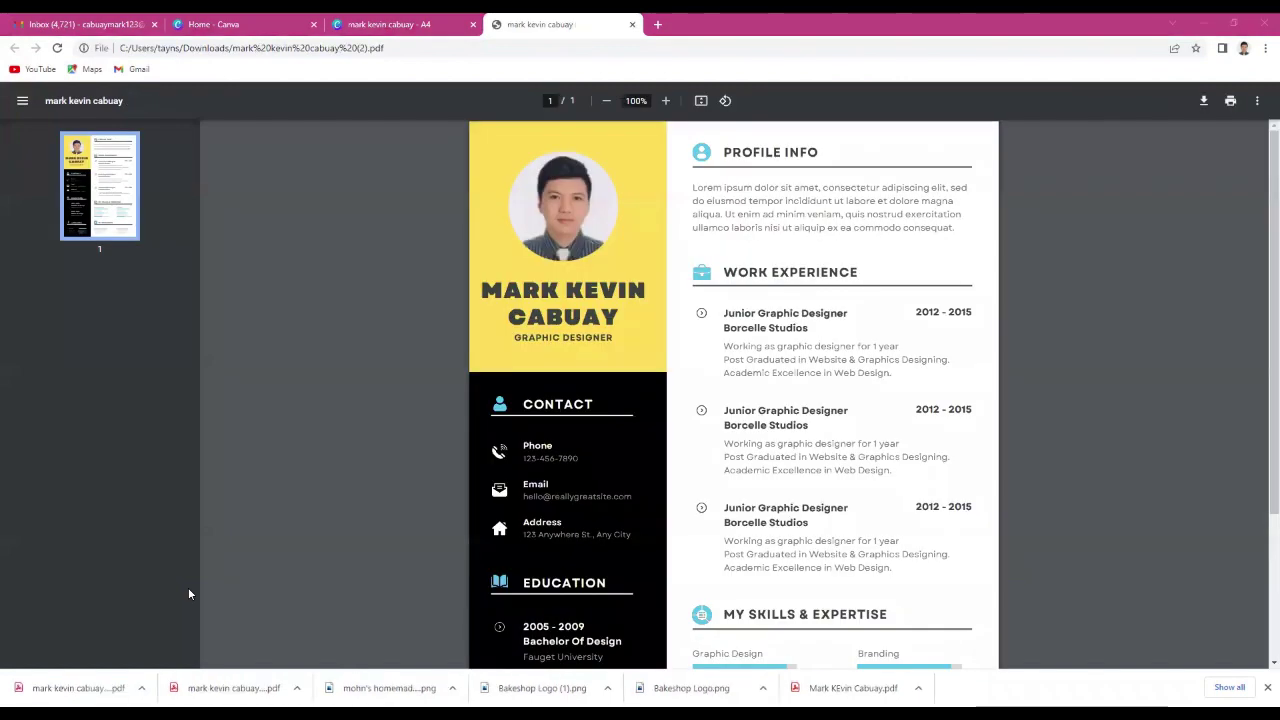
- Scroll through the resume PDF and zoom out to 67% to see the whole page
scroll(920, 440, "down", 3)
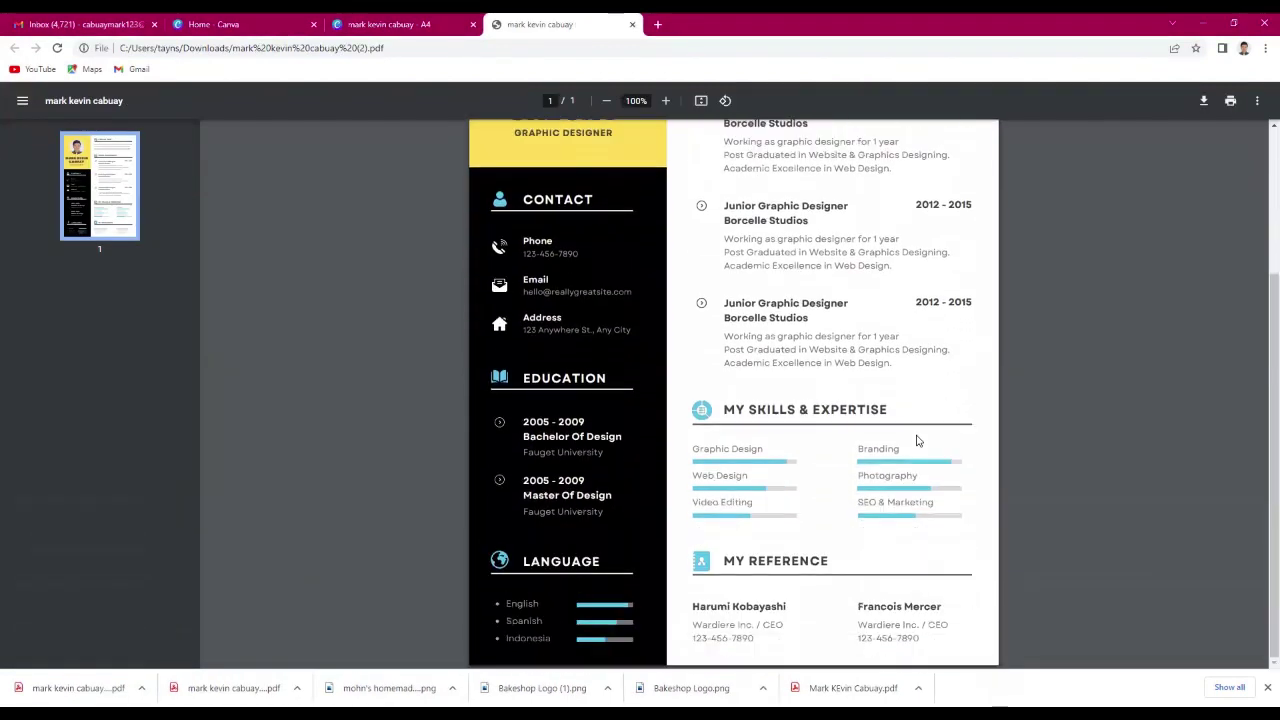
scroll(915, 440, "up", 2)
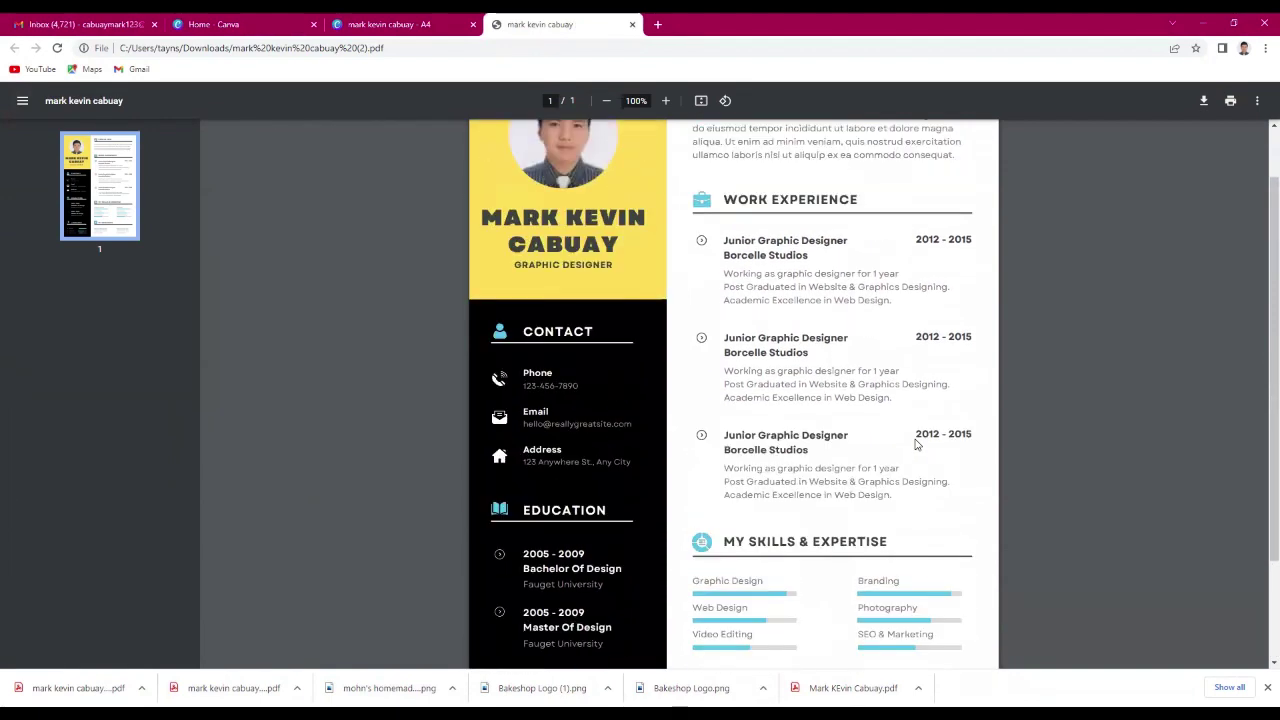
scroll(916, 444, "up", 1)
scroll(916, 446, "down", 2)
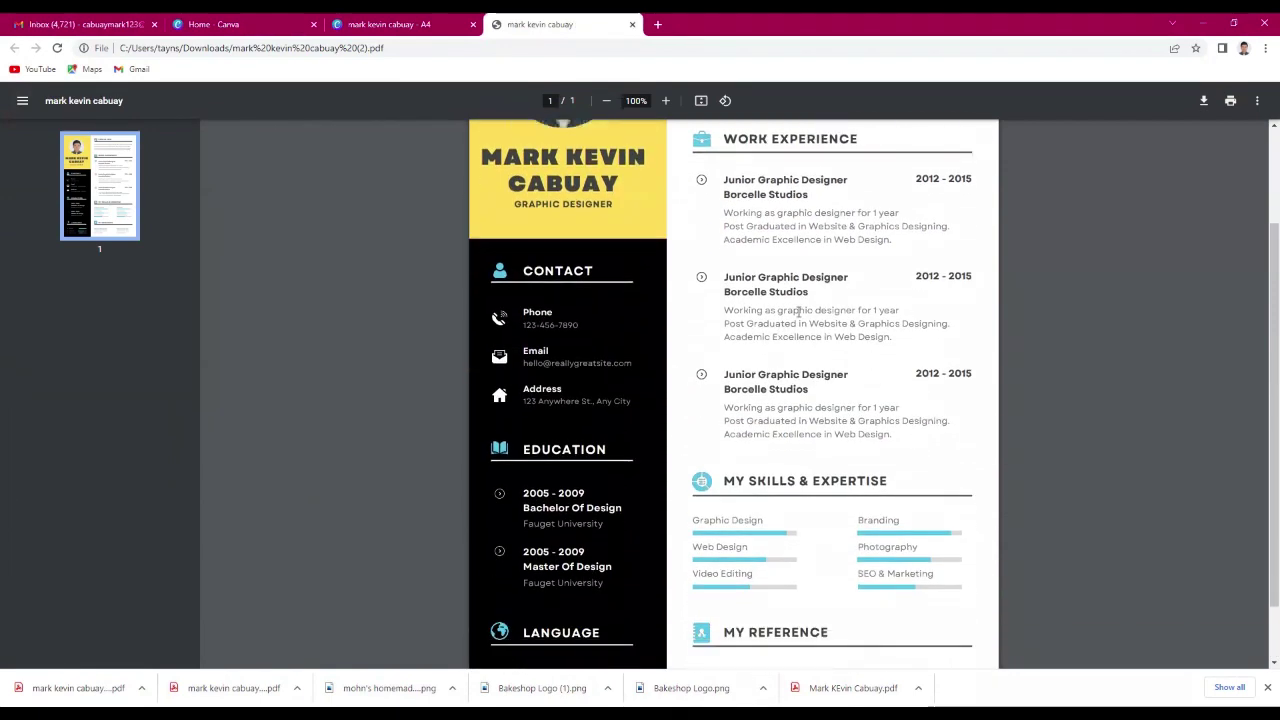
left_click(606, 100)
left_click(606, 100)
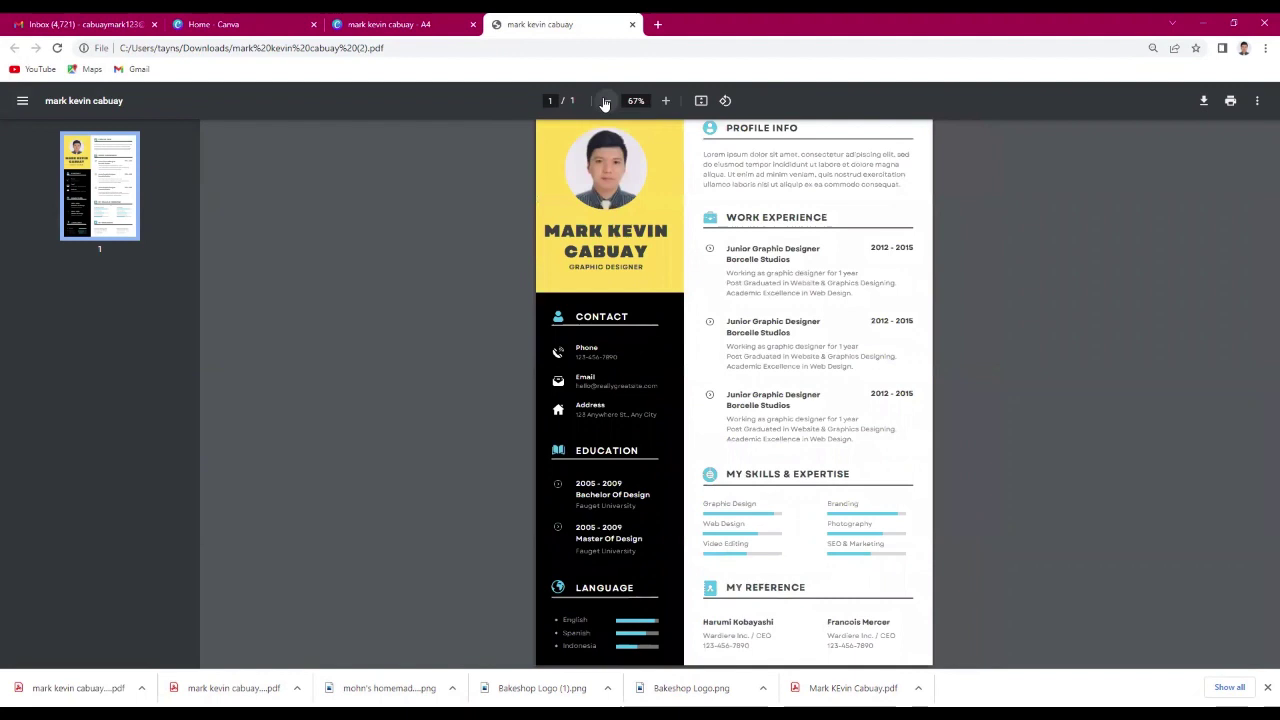
left_click(605, 101)
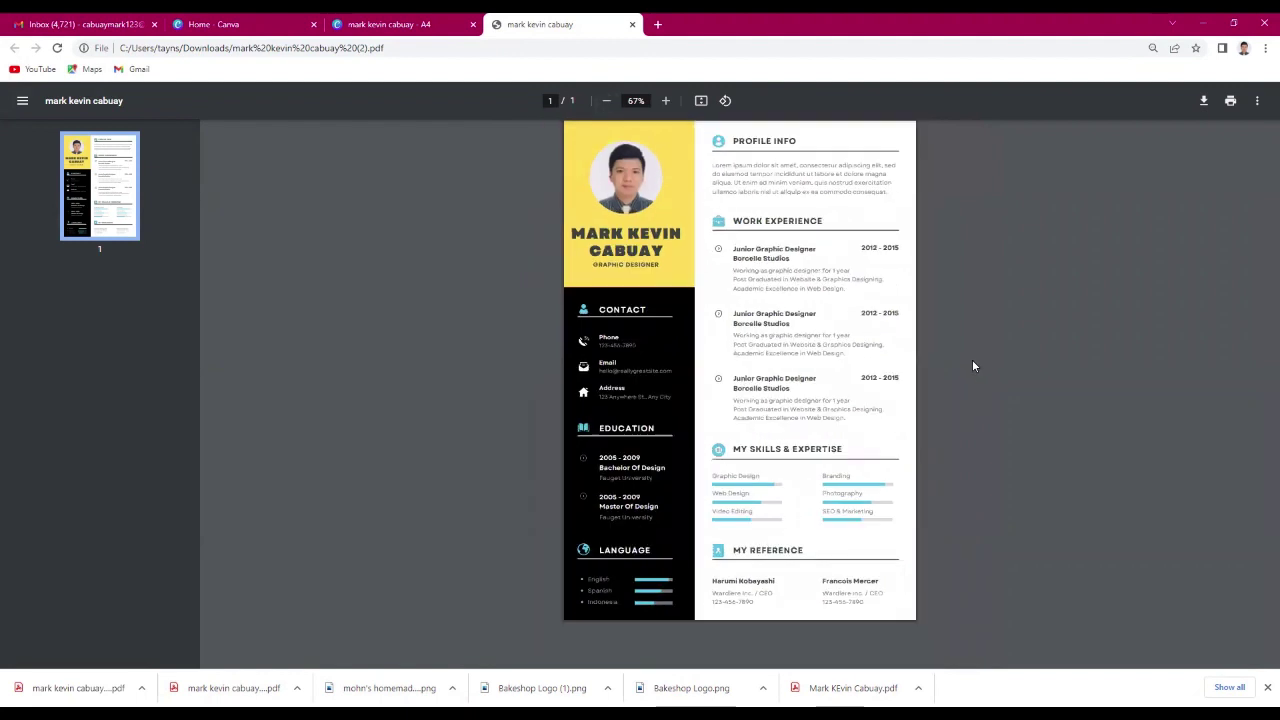